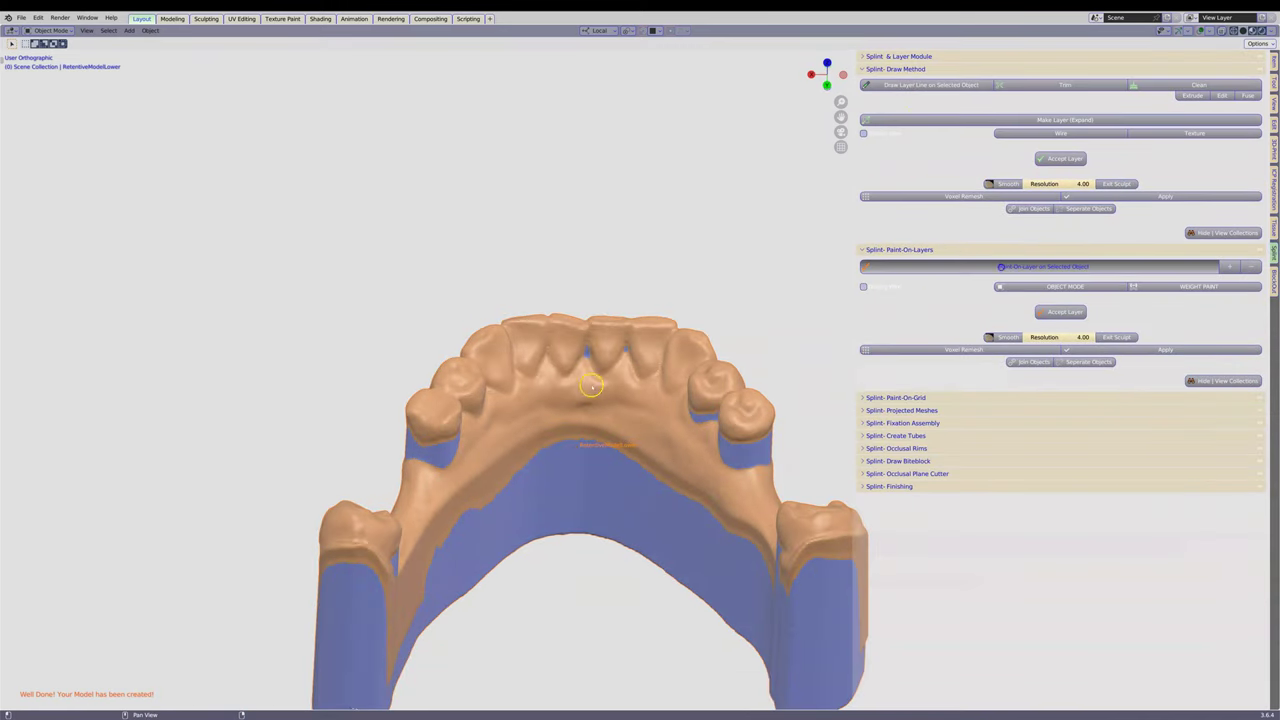
Paint a 0.8 mm layer patch across the toothless gap and accept it as a layer
{"action": "left_click_drag", "start_coordinate": [618, 380], "coordinate": [625, 415]}
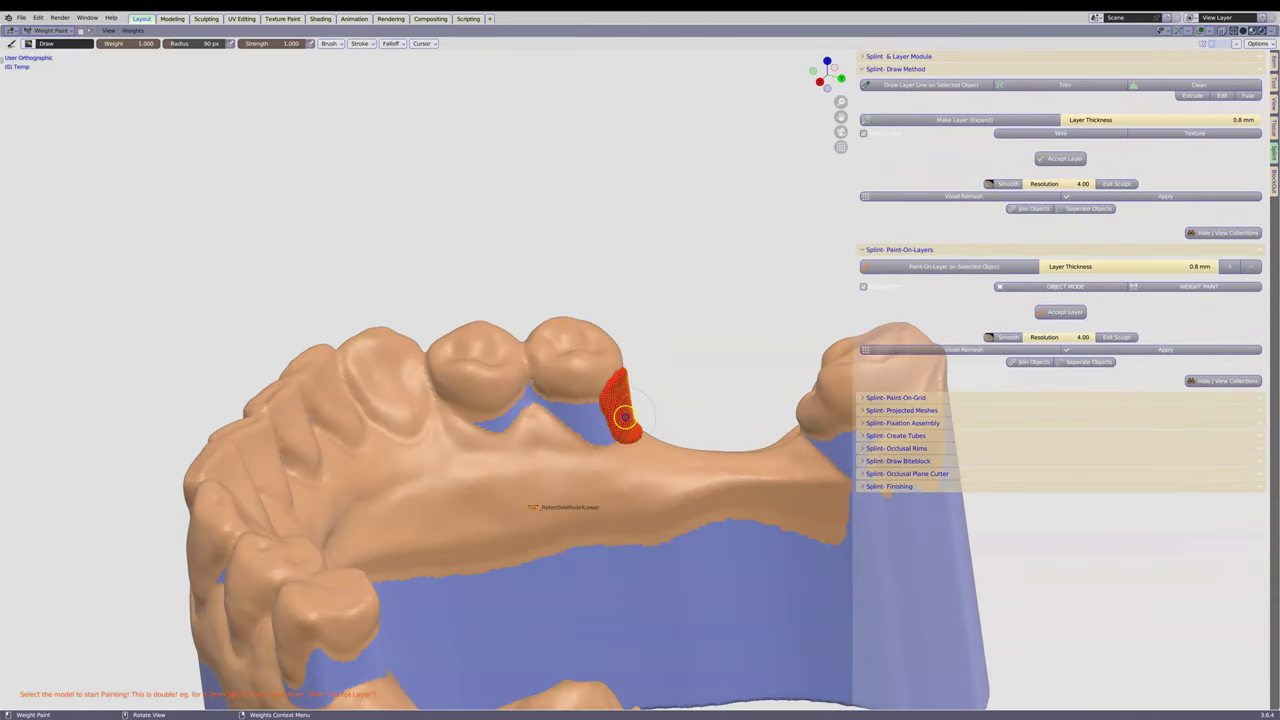
{"action": "middle_click_drag", "start_coordinate": [663, 440], "coordinate": [509, 228]}
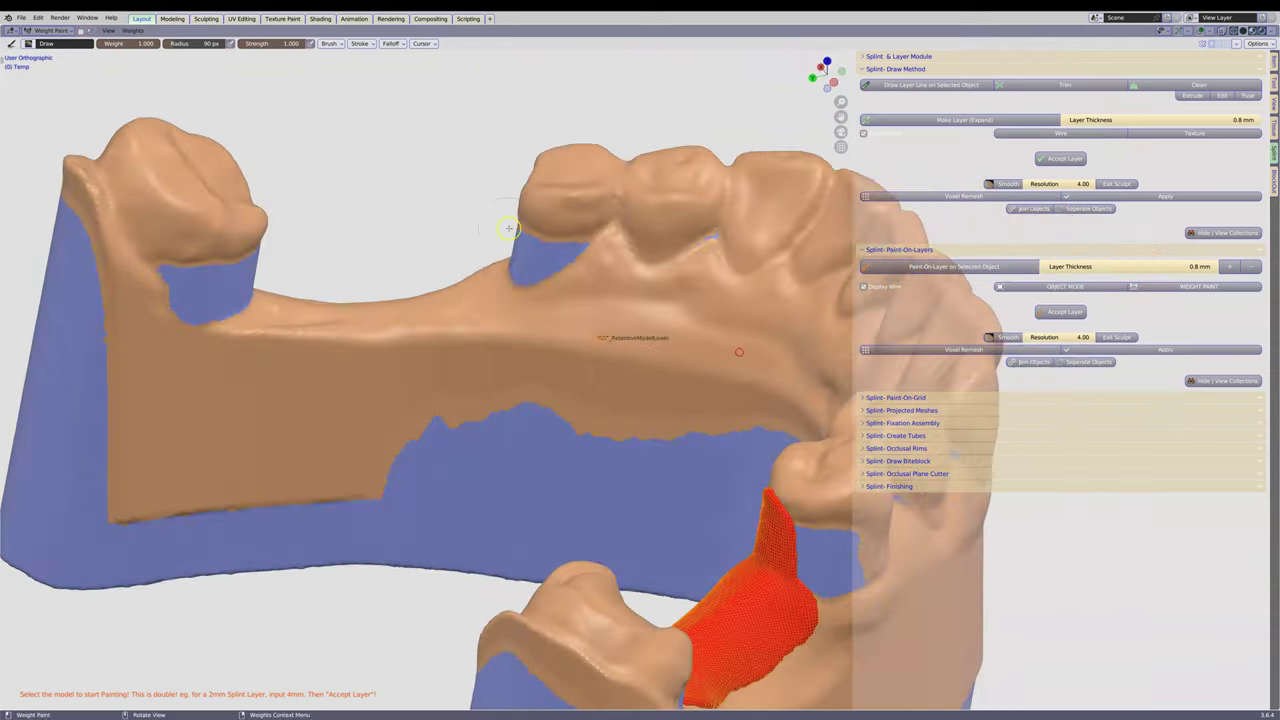
{"action": "middle_click_drag", "start_coordinate": [513, 273], "coordinate": [500, 320]}
{"action": "left_click_drag", "start_coordinate": [500, 320], "coordinate": [283, 364]}
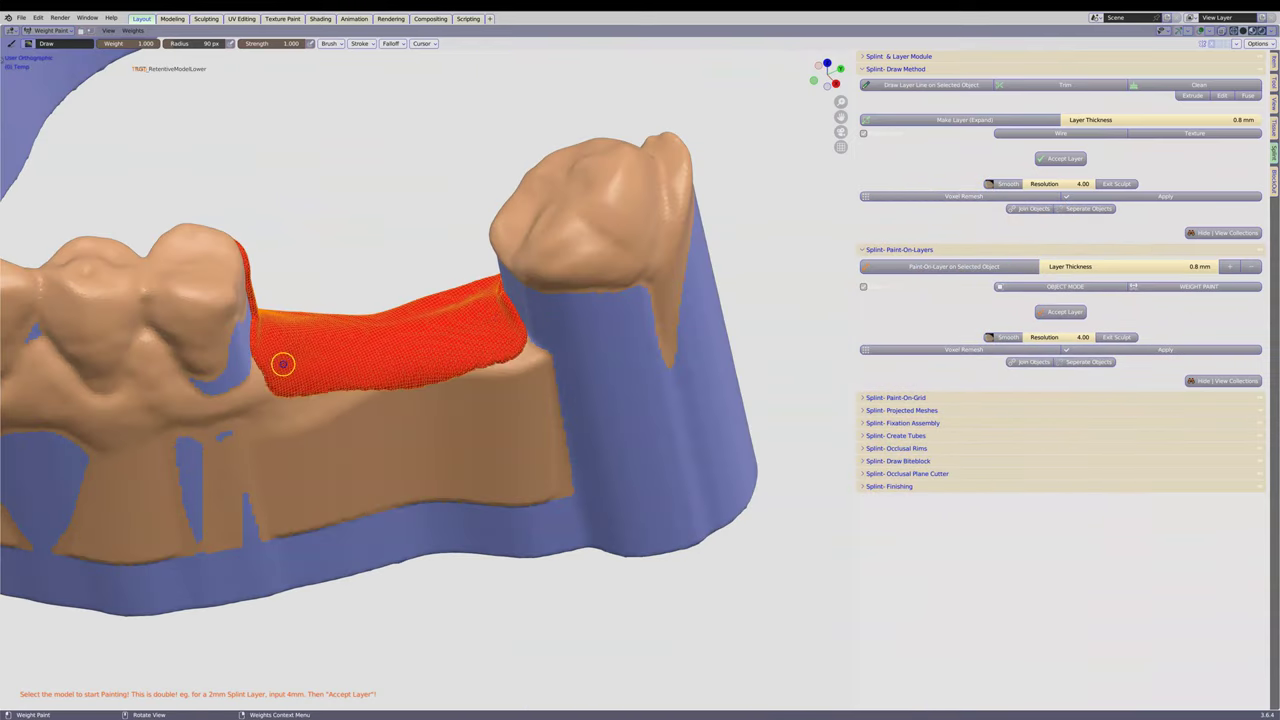
{"action": "left_click", "coordinate": [1062, 312]}
Smooth the layer borders with an enlarged brush, exit Sculpt Mode and expand Splint-Finishing
{"action": "right_click", "coordinate": [437, 365]}
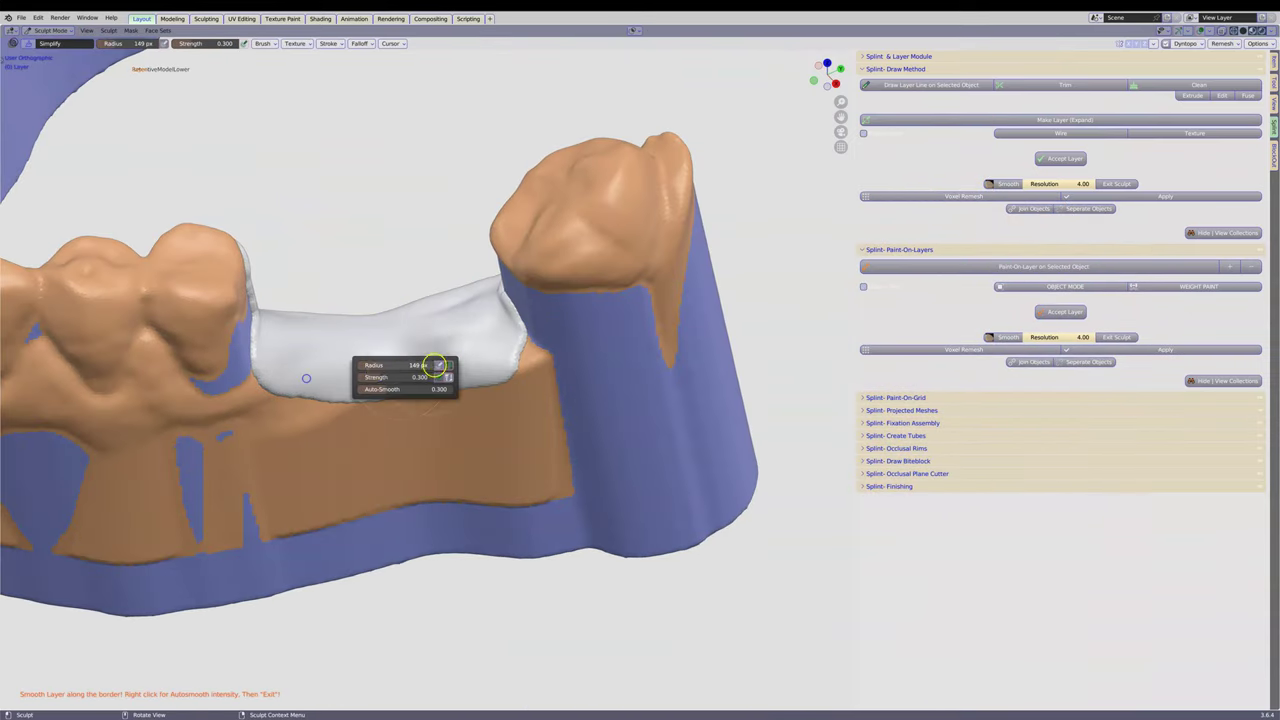
{"action": "middle_click_drag", "start_coordinate": [332, 323], "coordinate": [383, 428]}
{"action": "scroll", "coordinate": [383, 428], "scroll_direction": "up", "scroll_amount": 2}
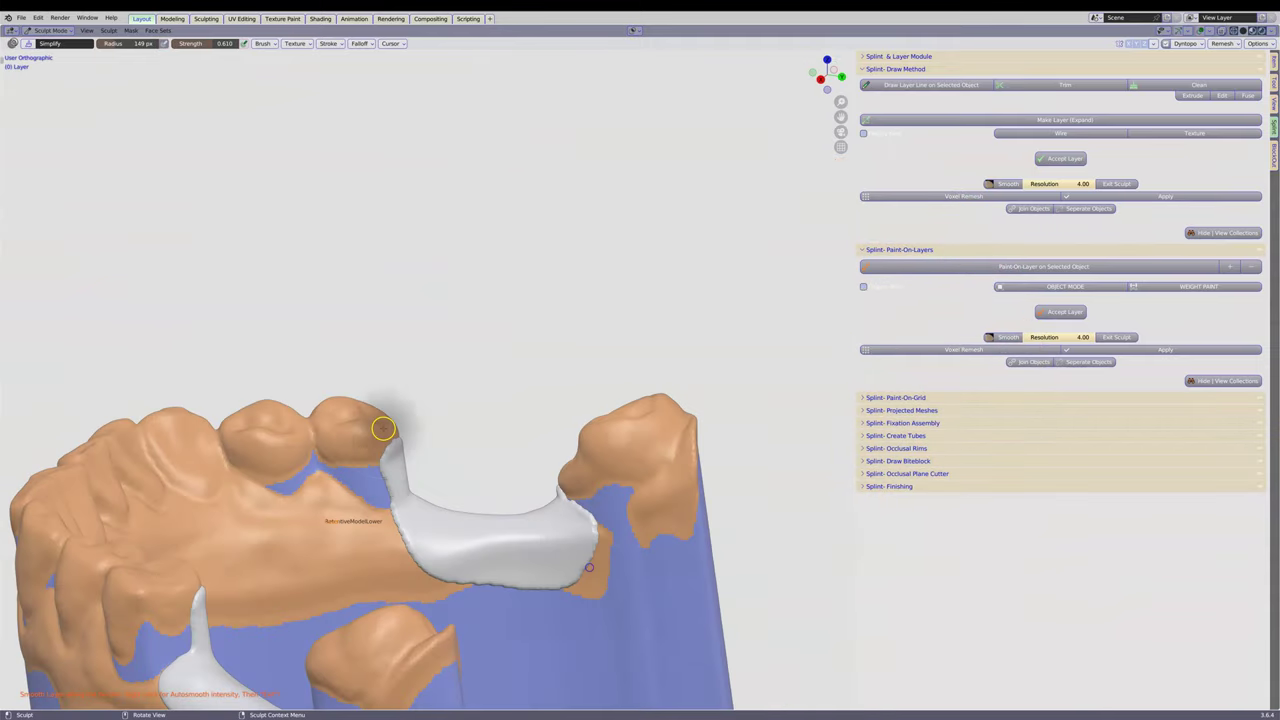
{"action": "left_click", "coordinate": [1118, 337]}
{"action": "left_click", "coordinate": [889, 486]}
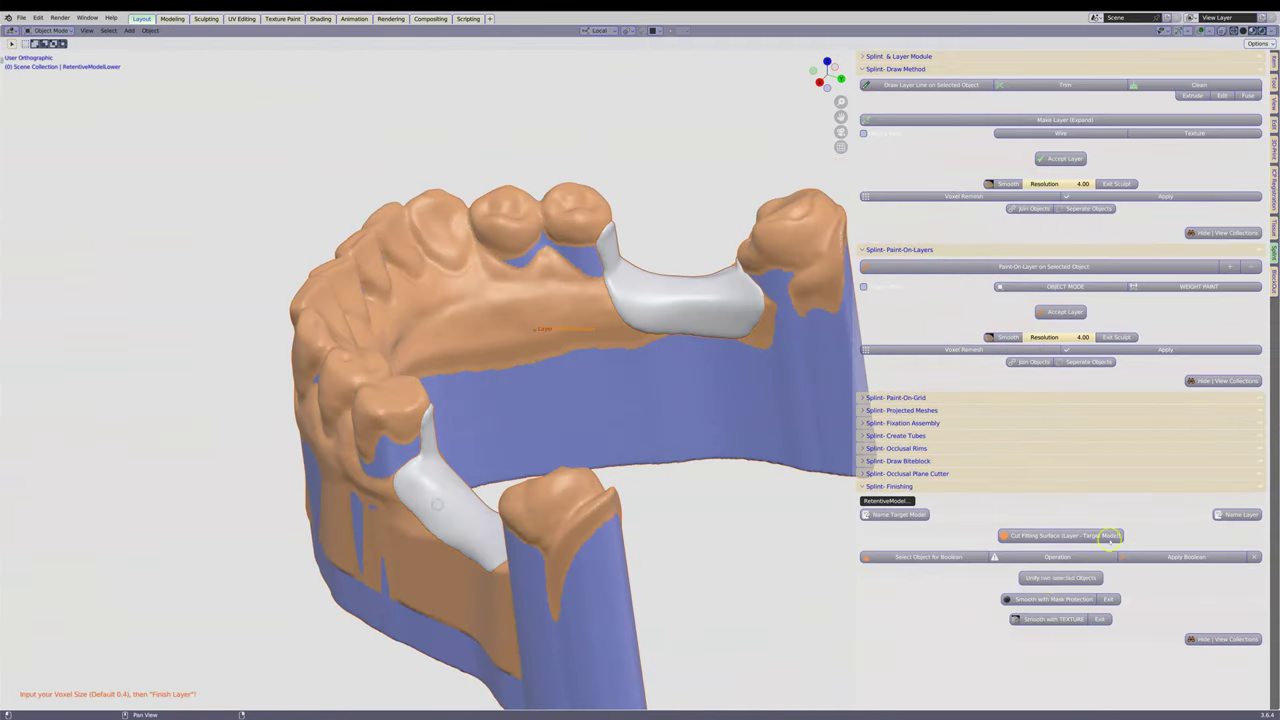
{"action": "middle_click_drag", "start_coordinate": [576, 542], "coordinate": [921, 361]}
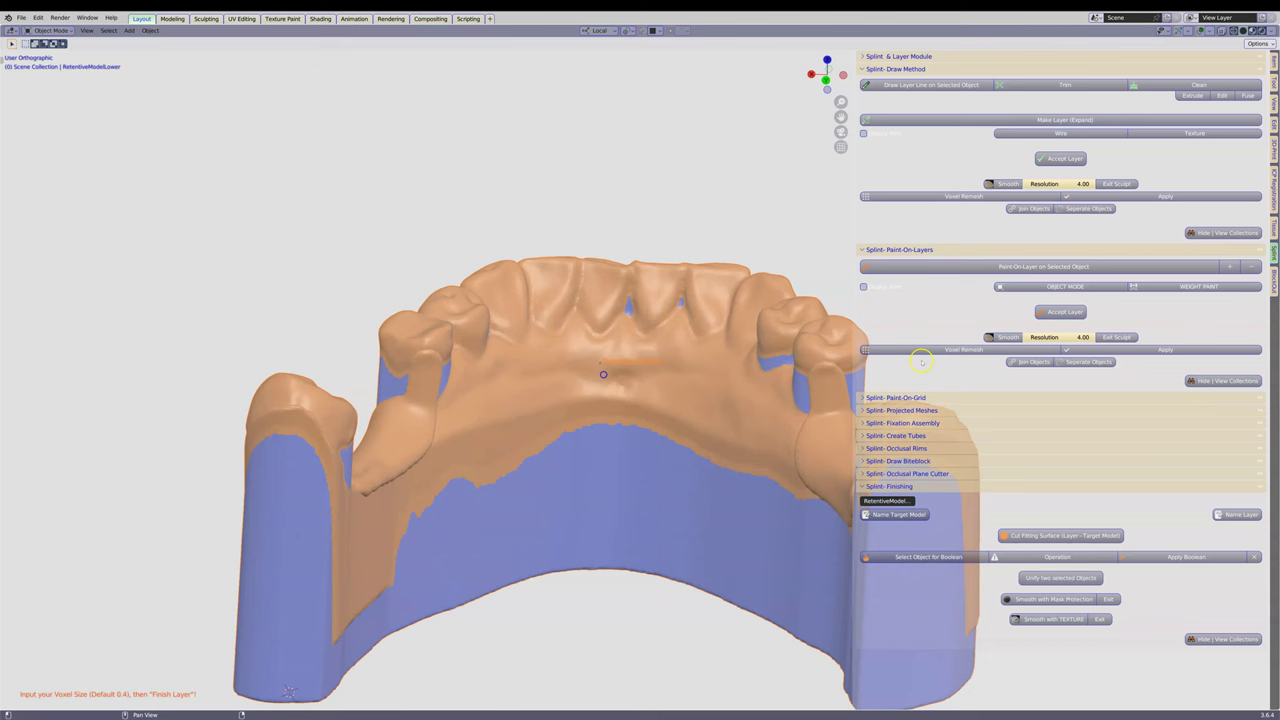
Paint a new layer along the lingual side of the front teeth and accept it
{"action": "left_click", "coordinate": [1017, 267]}
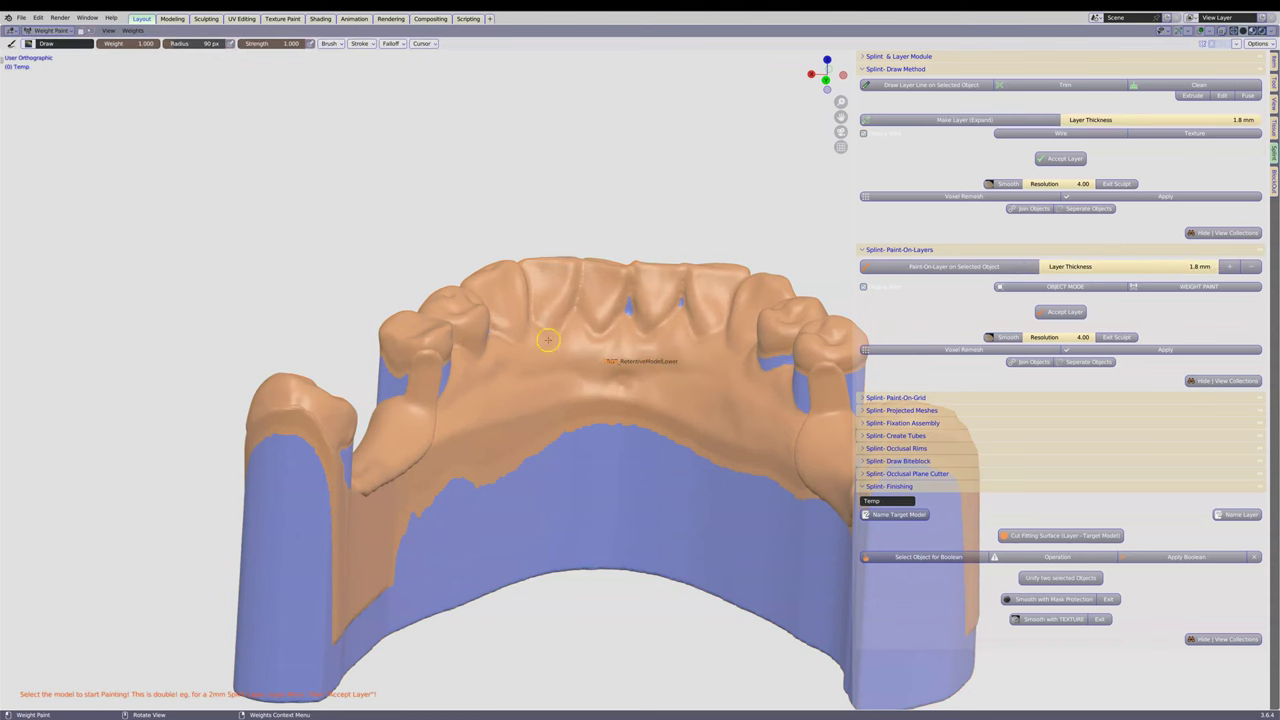
{"action": "left_click_drag", "start_coordinate": [548, 340], "coordinate": [797, 385]}
{"action": "mouse_move", "coordinate": [447, 356]}
{"action": "middle_mouse_down"}
{"action": "mouse_move", "coordinate": [523, 397]}
{"action": "mouse_move", "coordinate": [706, 443]}
{"action": "mouse_move", "coordinate": [766, 352]}
{"action": "mouse_move", "coordinate": [646, 306]}
{"action": "mouse_move", "coordinate": [567, 358]}
{"action": "mouse_move", "coordinate": [666, 426]}
{"action": "mouse_move", "coordinate": [689, 409]}
{"action": "mouse_move", "coordinate": [491, 380]}
{"action": "mouse_move", "coordinate": [562, 415]}
{"action": "mouse_move", "coordinate": [556, 388]}
{"action": "mouse_move", "coordinate": [546, 469]}
{"action": "mouse_move", "coordinate": [506, 491]}
{"action": "mouse_move", "coordinate": [583, 485]}
{"action": "middle_mouse_up"}
{"action": "key", "text": "Return"}
{"action": "mouse_move", "coordinate": [551, 320]}
{"action": "middle_mouse_down"}
{"action": "mouse_move", "coordinate": [563, 271]}
{"action": "mouse_move", "coordinate": [508, 229]}
{"action": "mouse_move", "coordinate": [514, 428]}
{"action": "middle_mouse_up"}
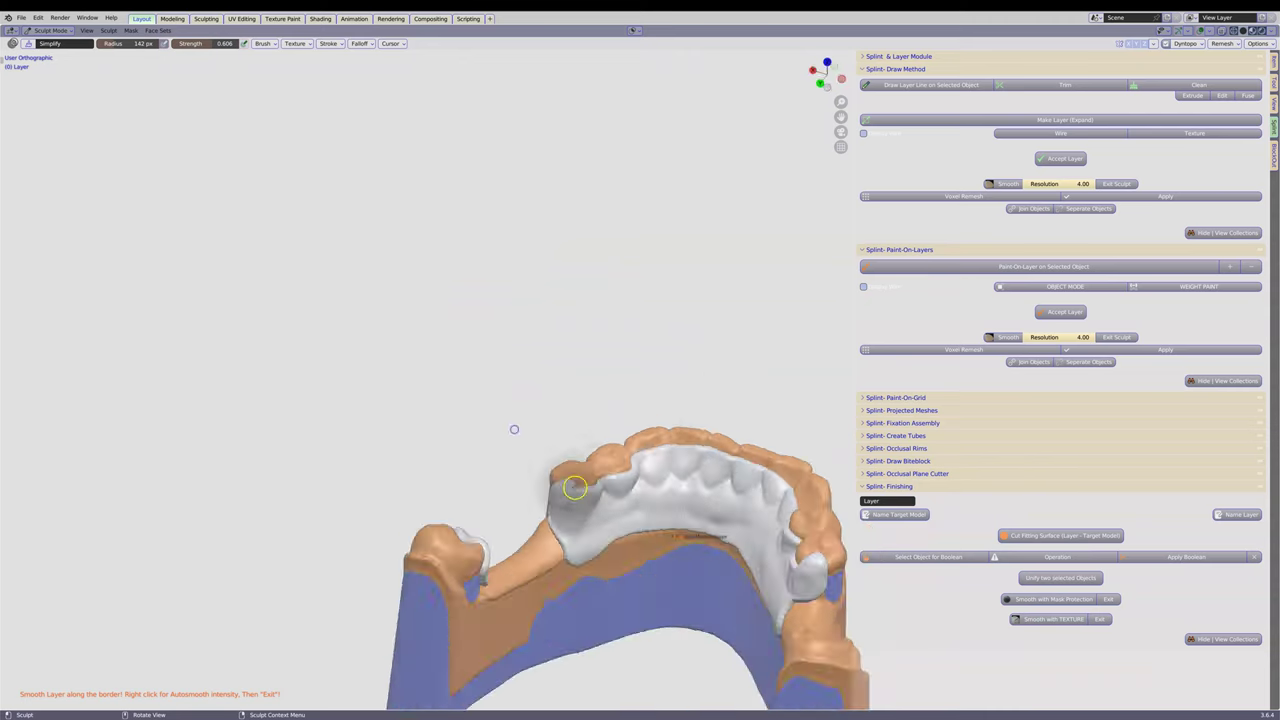
{"action": "left_click", "coordinate": [1181, 469]}
Smooth the 1.8 mm plate and clasp borders around the arch, then return to Object Mode
{"action": "middle_click_drag", "start_coordinate": [620, 450], "coordinate": [627, 609]}
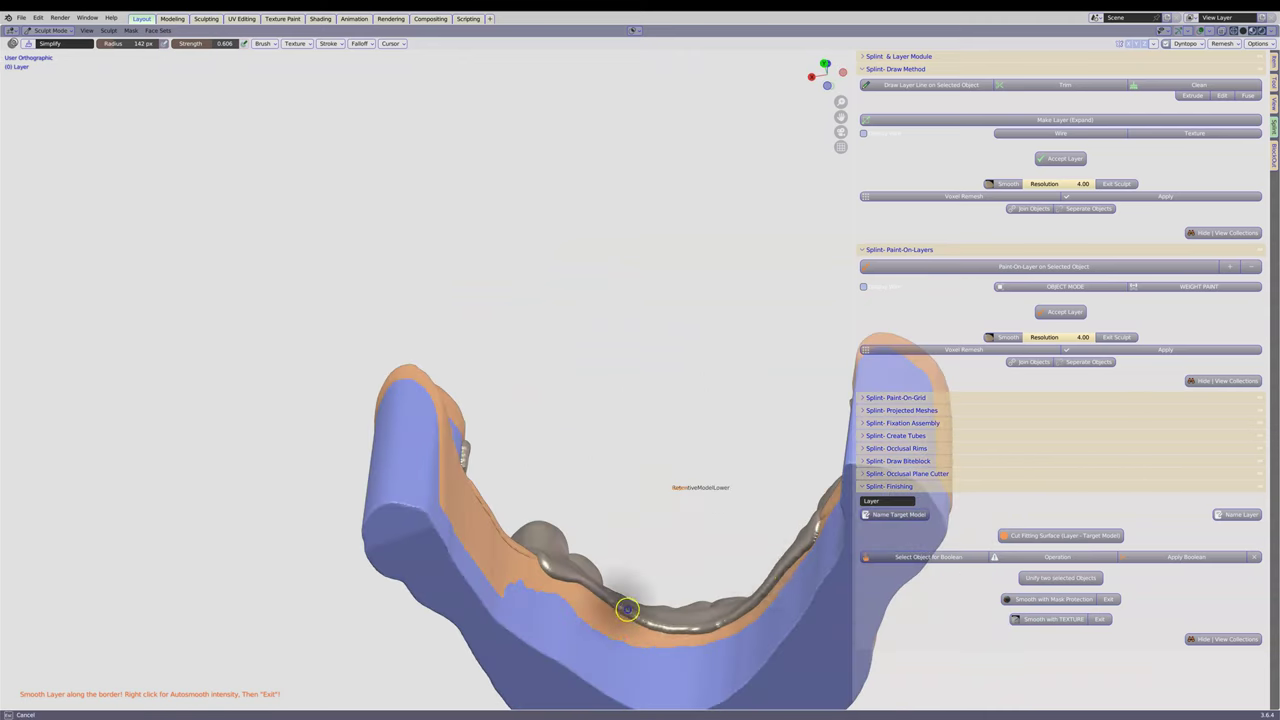
{"action": "mouse_move", "coordinate": [472, 437]}
{"action": "middle_mouse_down"}
{"action": "mouse_move", "coordinate": [603, 551]}
{"action": "mouse_move", "coordinate": [576, 420]}
{"action": "middle_mouse_up"}
{"action": "mouse_move", "coordinate": [615, 370]}
{"action": "middle_mouse_down"}
{"action": "mouse_move", "coordinate": [651, 451]}
{"action": "mouse_move", "coordinate": [258, 198]}
{"action": "middle_mouse_up"}
{"action": "scroll", "coordinate": [466, 314], "scroll_direction": "up", "scroll_amount": 6}
{"action": "mouse_move", "coordinate": [466, 314]}
{"action": "middle_mouse_down"}
{"action": "mouse_move", "coordinate": [604, 383]}
{"action": "mouse_move", "coordinate": [691, 380]}
{"action": "middle_mouse_up"}
{"action": "scroll", "coordinate": [691, 380], "scroll_direction": "up", "scroll_amount": 3}
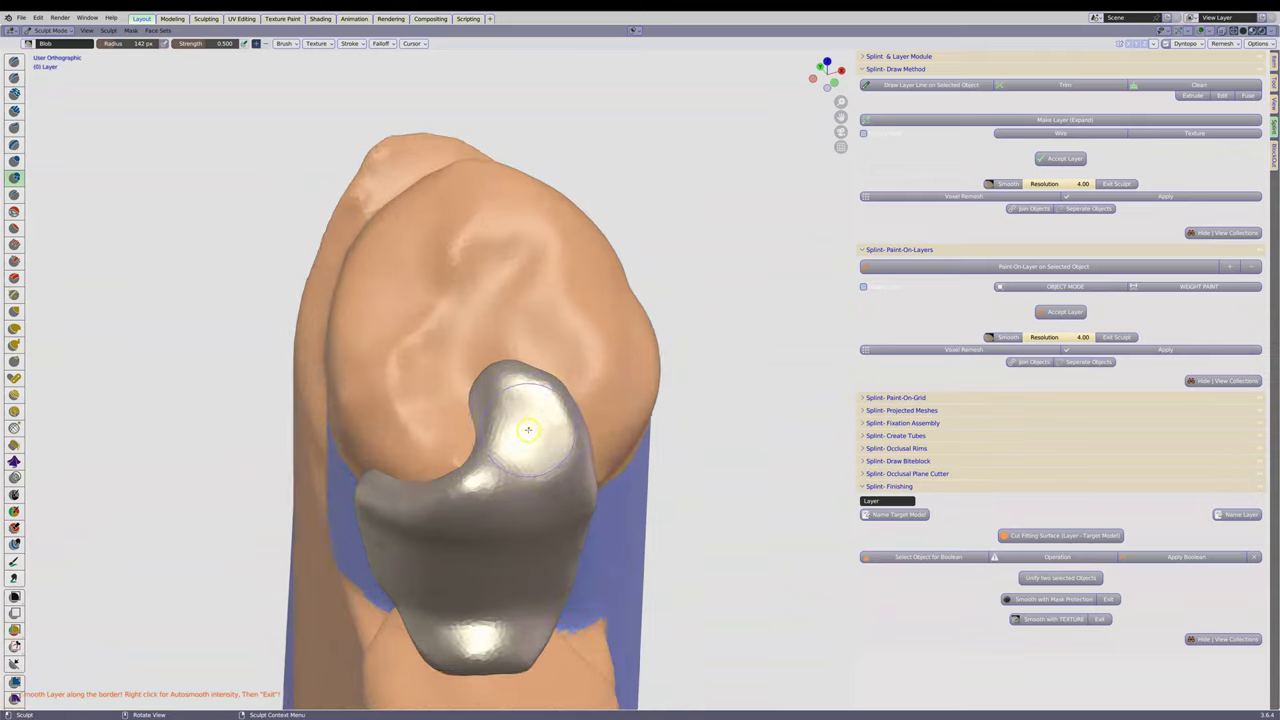
{"action": "scroll", "coordinate": [677, 449], "scroll_direction": "down", "scroll_amount": 3}
{"action": "scroll", "coordinate": [493, 250], "scroll_direction": "up", "scroll_amount": 2}
{"action": "mouse_move", "coordinate": [677, 449]}
{"action": "middle_mouse_down"}
{"action": "mouse_move", "coordinate": [493, 250]}
{"action": "mouse_move", "coordinate": [626, 377]}
{"action": "mouse_move", "coordinate": [674, 474]}
{"action": "mouse_move", "coordinate": [715, 499]}
{"action": "mouse_move", "coordinate": [654, 343]}
{"action": "mouse_move", "coordinate": [1098, 350]}
{"action": "middle_mouse_up"}
{"action": "scroll", "coordinate": [715, 499], "scroll_direction": "up", "scroll_amount": 3}
{"action": "scroll", "coordinate": [654, 343], "scroll_direction": "down", "scroll_amount": 3}
{"action": "left_click", "coordinate": [1100, 340]}
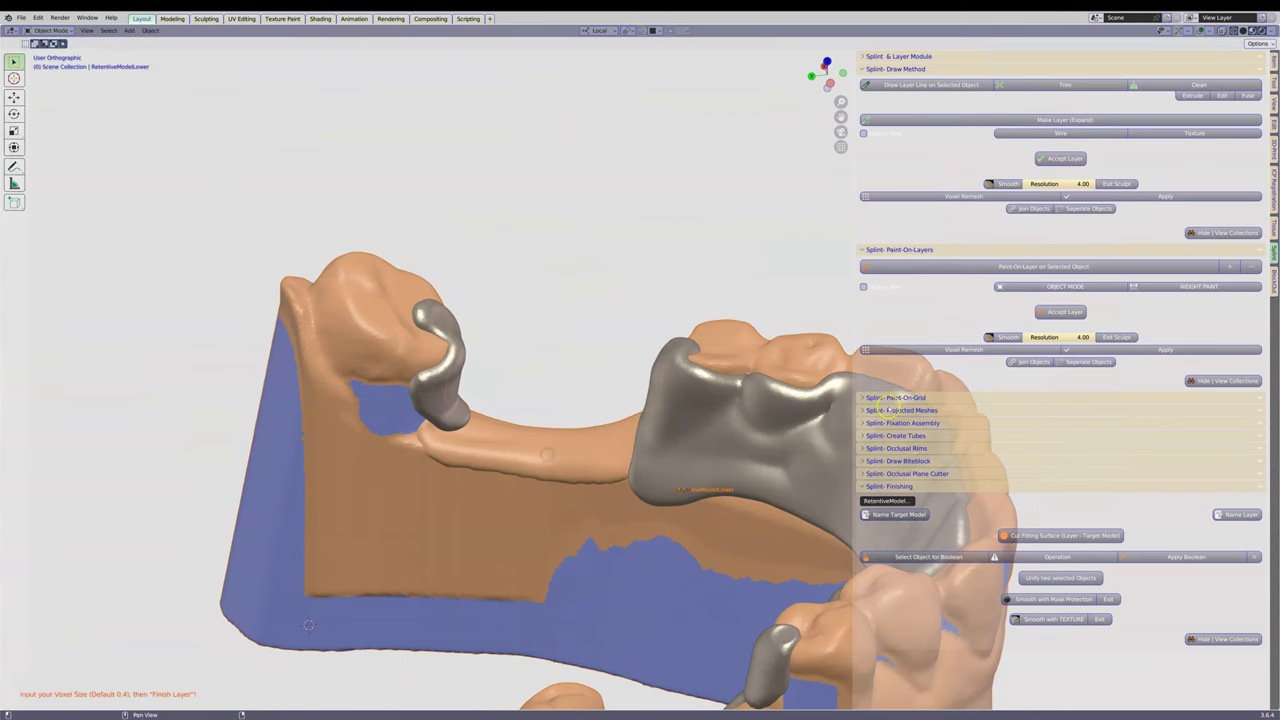
Start Paint-On-Grid and mark the toothless ridge between the two clasps as the grid area
{"action": "left_click", "coordinate": [890, 399], "text": "ctrl"}
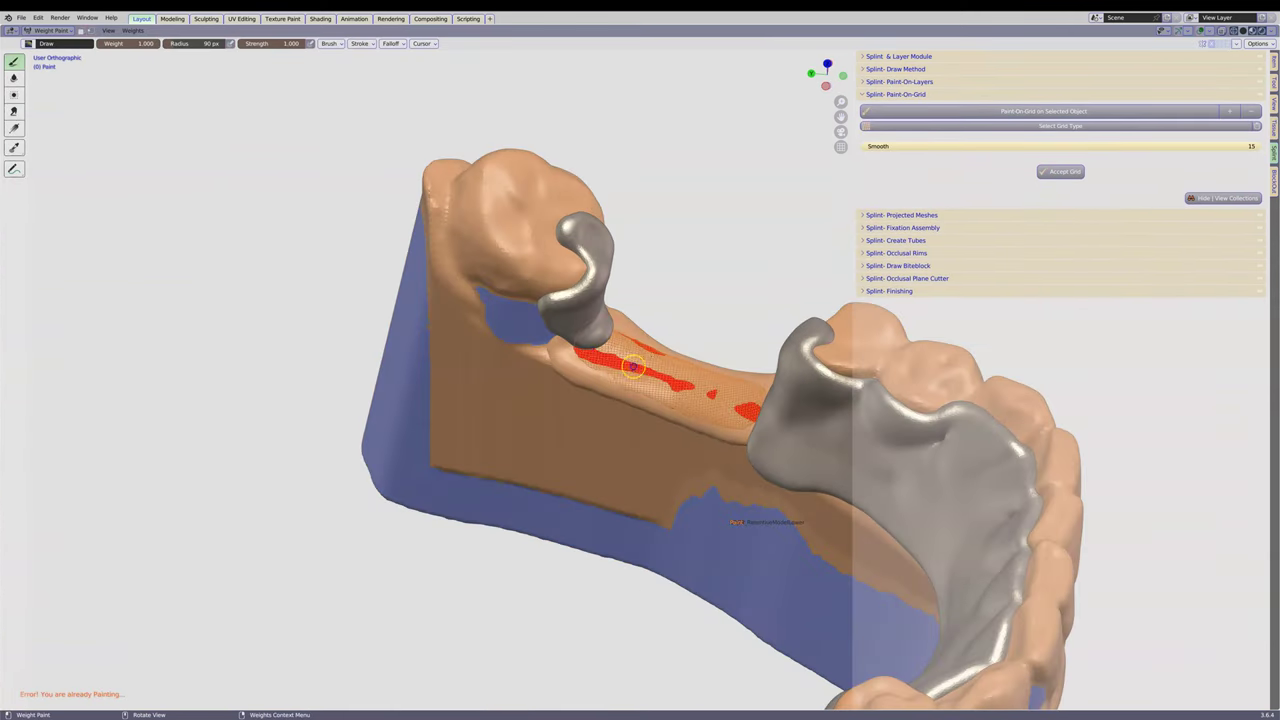
{"action": "mouse_move", "coordinate": [633, 367]}
{"action": "middle_mouse_down"}
{"action": "mouse_move", "coordinate": [649, 431]}
{"action": "mouse_move", "coordinate": [1054, 190]}
{"action": "mouse_move", "coordinate": [523, 614]}
{"action": "mouse_move", "coordinate": [591, 597]}
{"action": "middle_mouse_up"}
{"action": "scroll", "coordinate": [523, 614], "scroll_direction": "up", "scroll_amount": 3}
{"action": "mouse_move", "coordinate": [472, 591]}
{"action": "middle_mouse_down"}
{"action": "mouse_move", "coordinate": [557, 543]}
{"action": "mouse_move", "coordinate": [633, 383]}
{"action": "middle_mouse_up"}
{"action": "middle_click_drag", "start_coordinate": [447, 352], "coordinate": [953, 232]}
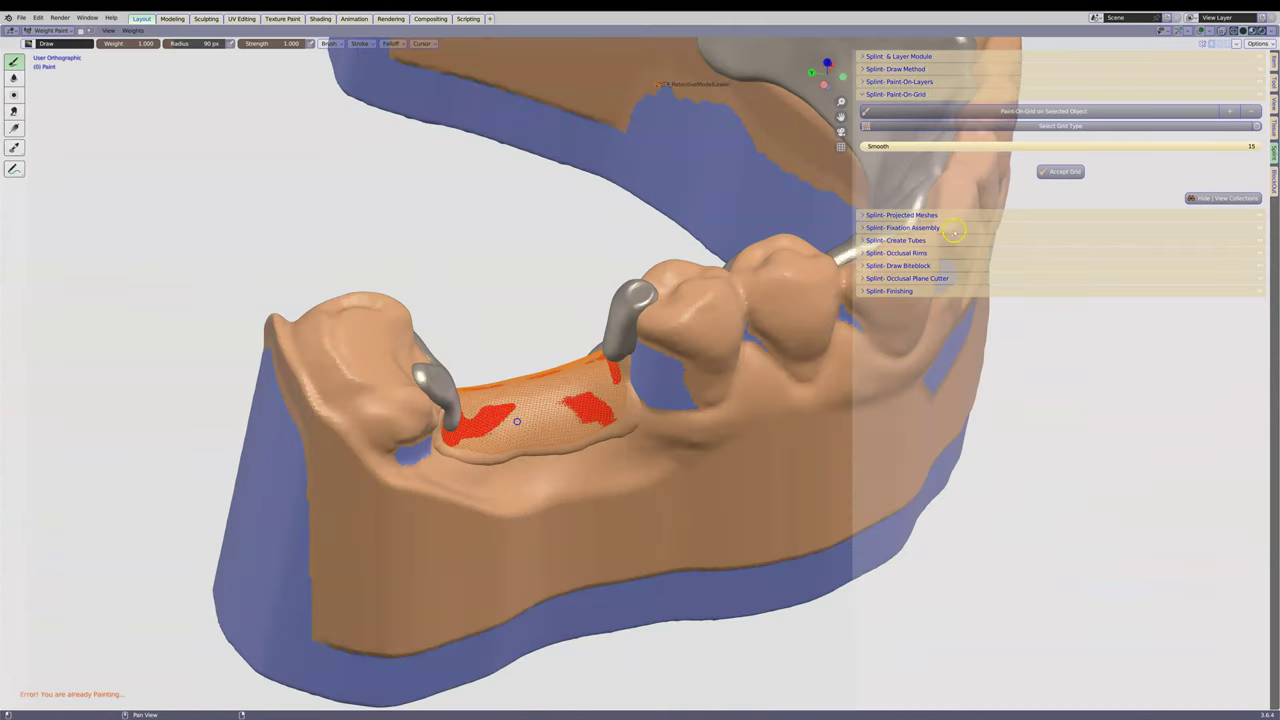
Preview the Cellular Micro and Organic Micro lattice patterns on the gap
{"action": "left_click", "coordinate": [1060, 126]}
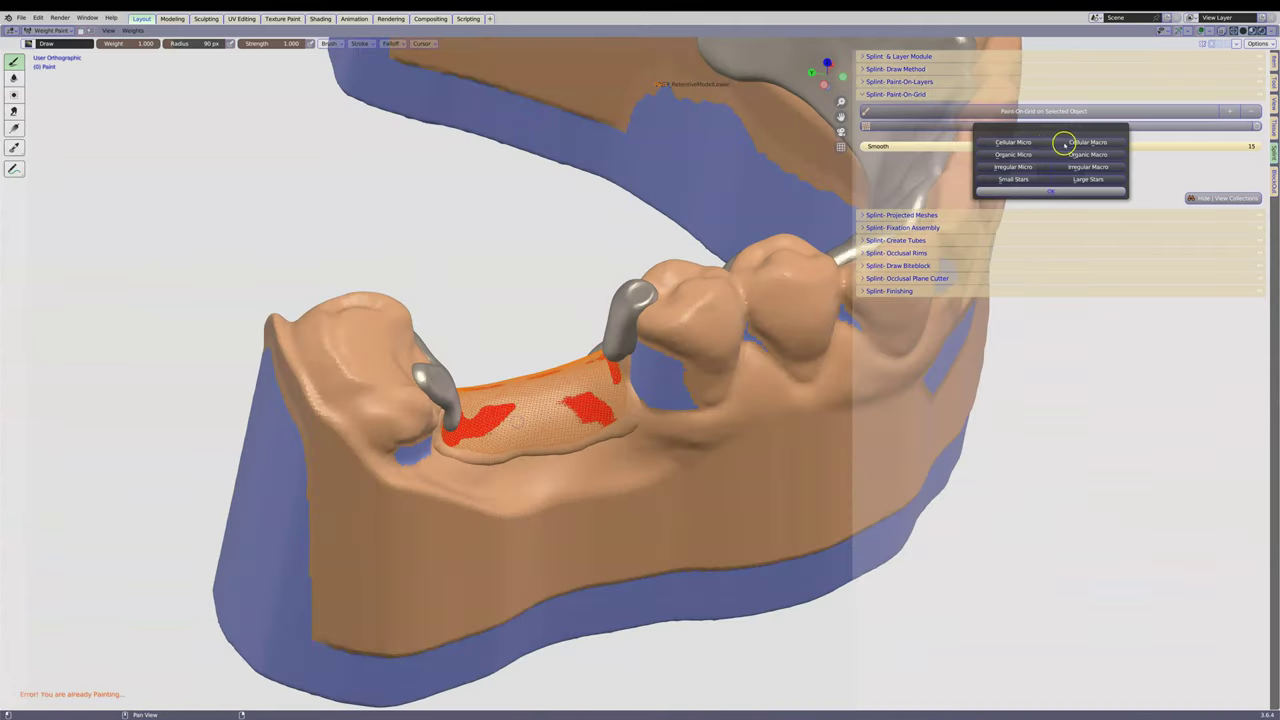
{"action": "left_click", "coordinate": [1063, 143]}
{"action": "mouse_move", "coordinate": [604, 338]}
{"action": "middle_mouse_down"}
{"action": "mouse_move", "coordinate": [583, 286]}
{"action": "mouse_move", "coordinate": [588, 302]}
{"action": "mouse_move", "coordinate": [634, 266]}
{"action": "middle_mouse_up"}
{"action": "scroll", "coordinate": [588, 302], "scroll_direction": "up", "scroll_amount": 5}
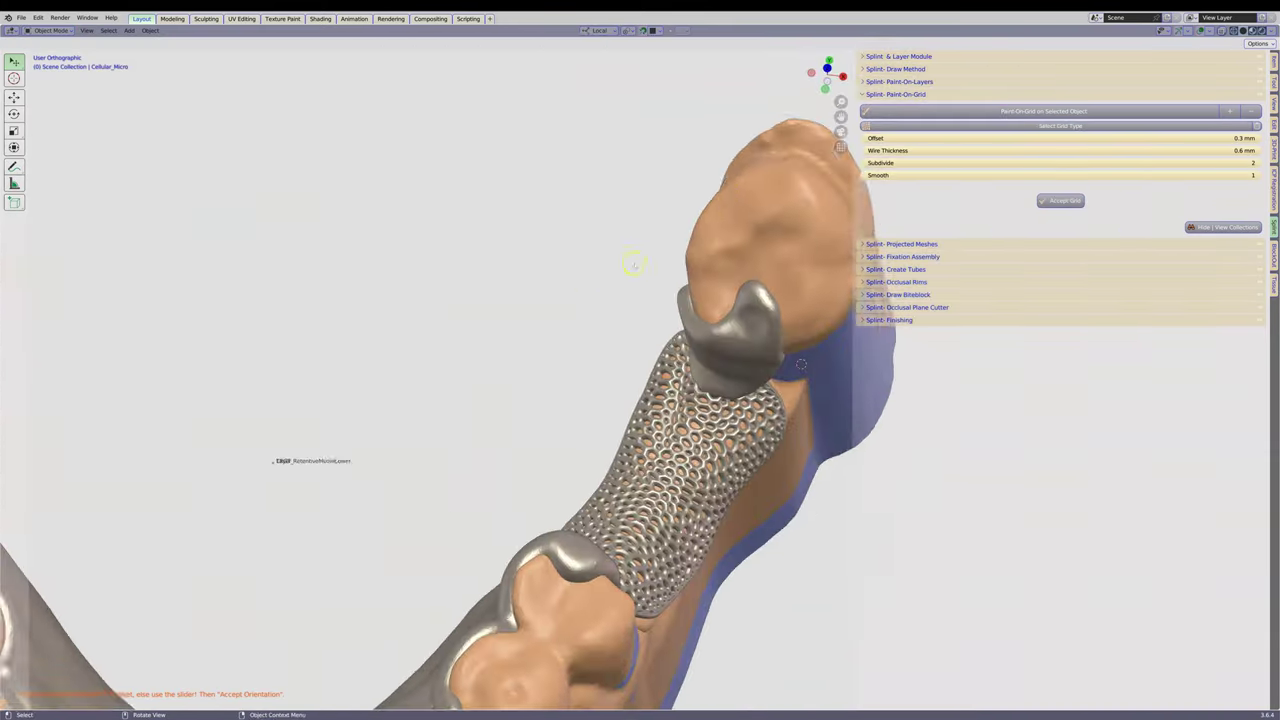
{"action": "left_click", "coordinate": [1060, 126]}
{"action": "left_click", "coordinate": [1105, 144]}
{"action": "left_click", "coordinate": [1105, 156]}
{"action": "left_click", "coordinate": [1040, 157]}
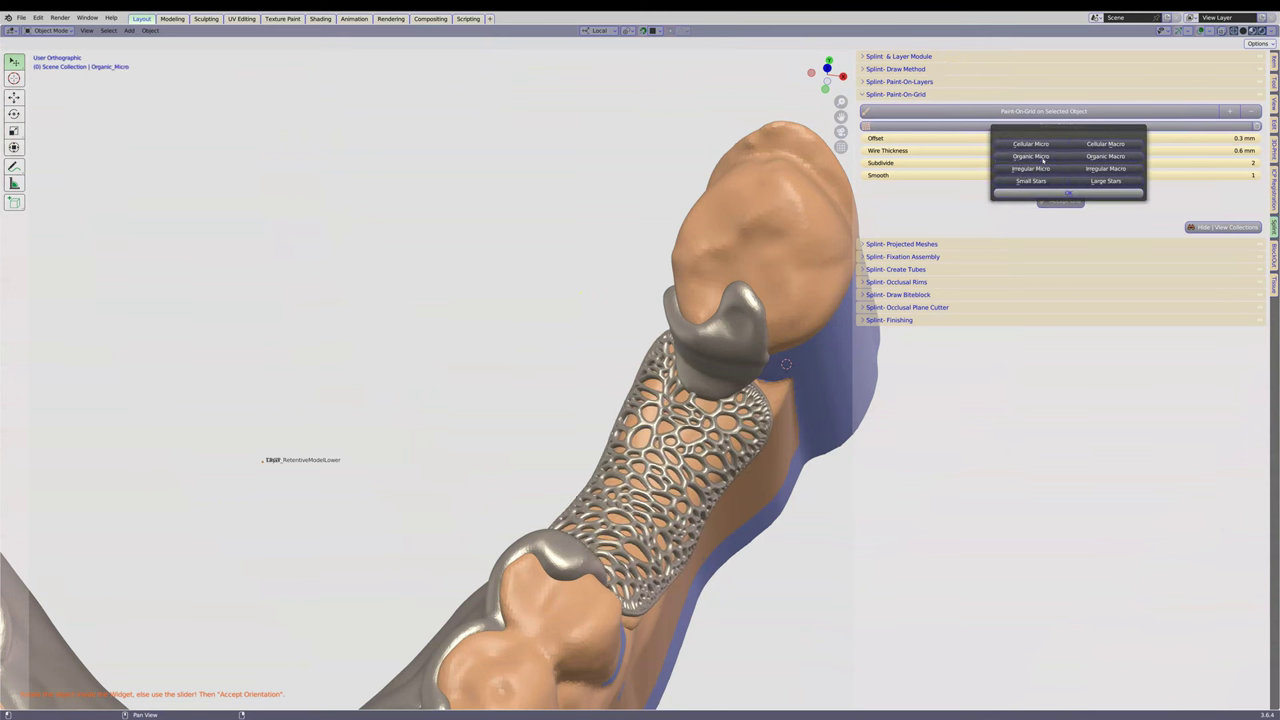
{"action": "middle_click_drag", "start_coordinate": [600, 400], "coordinate": [700, 380]}
Compare the Irregular, Stars and Cellular patterns, then settle on the Organic Macro grid
{"action": "left_click", "coordinate": [1060, 126]}
{"action": "left_click", "coordinate": [1100, 151]}
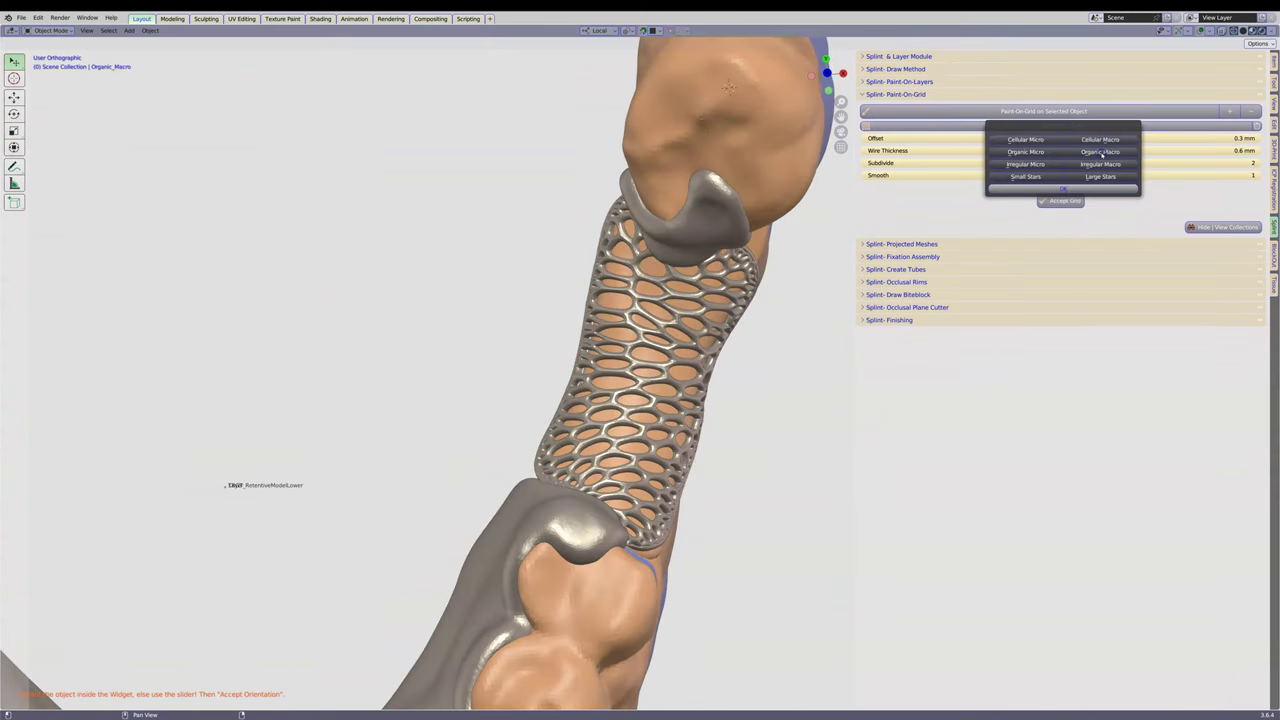
{"action": "left_click", "coordinate": [1030, 164]}
{"action": "left_click", "coordinate": [1092, 164]}
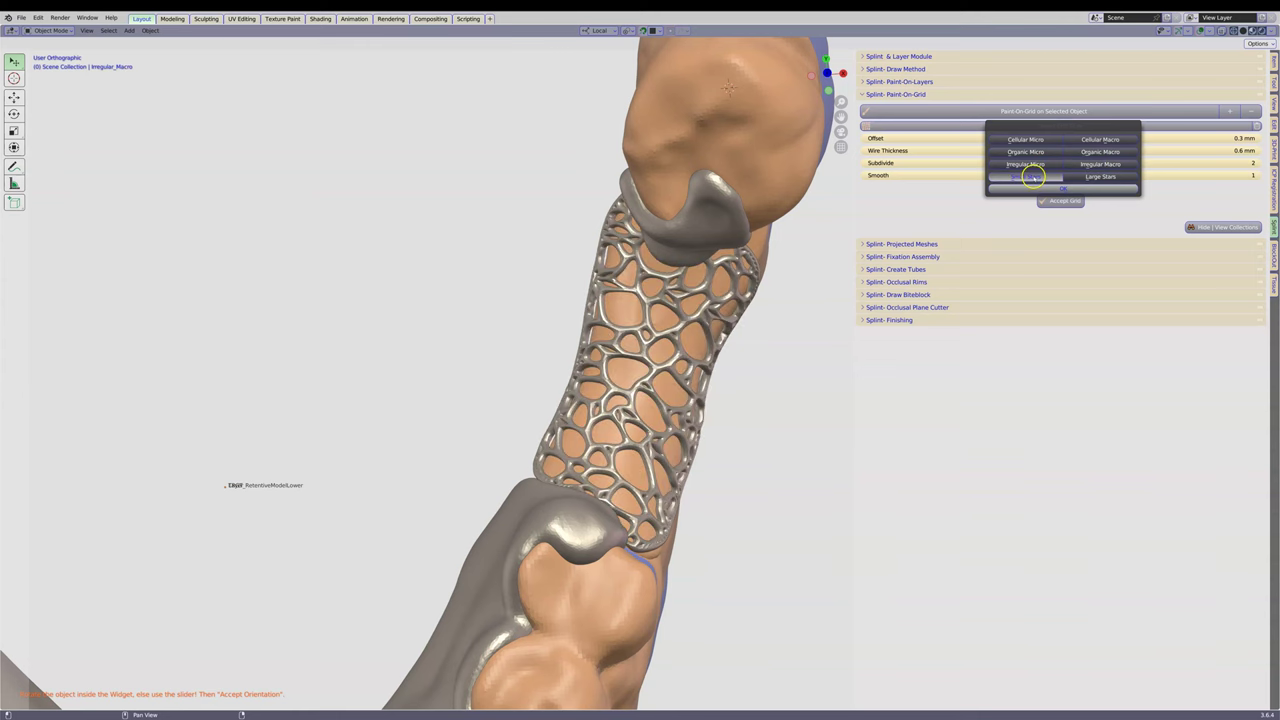
{"action": "left_click", "coordinate": [1033, 176]}
{"action": "left_click", "coordinate": [1100, 176]}
{"action": "left_click", "coordinate": [1100, 139]}
{"action": "left_click", "coordinate": [1039, 141]}
{"action": "left_click", "coordinate": [1039, 152]}
{"action": "left_click", "coordinate": [1094, 152]}
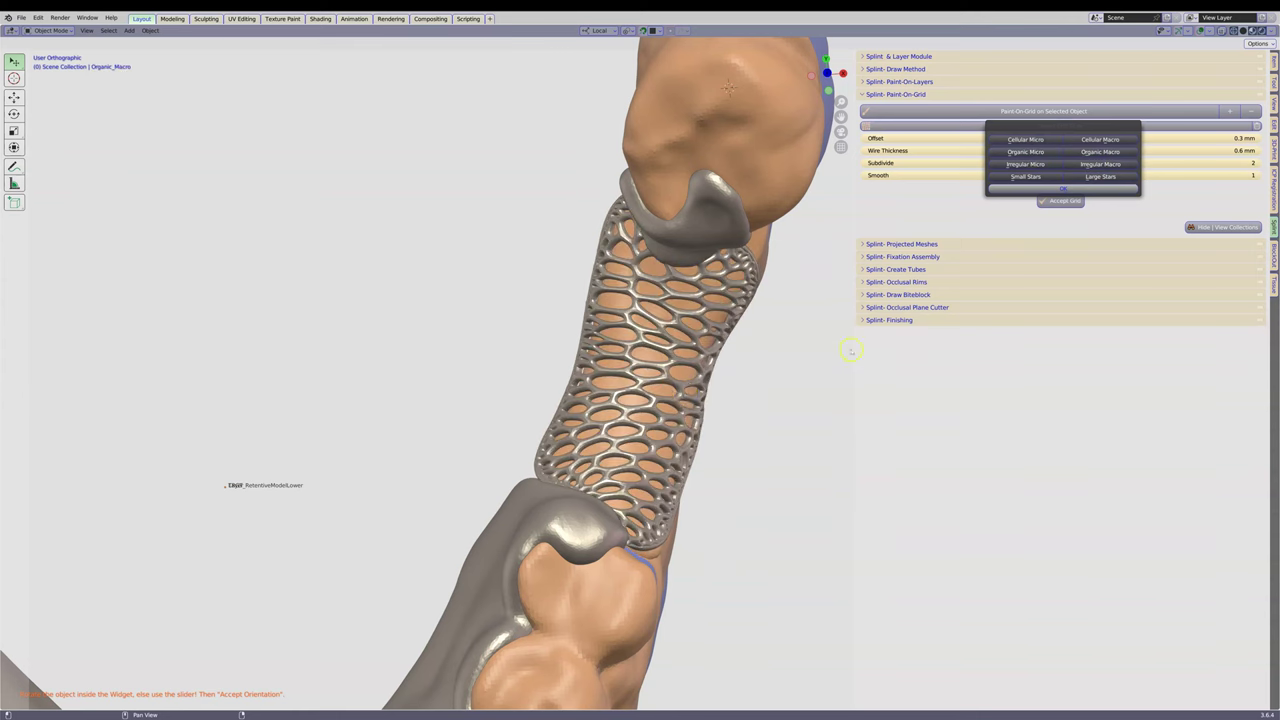
{"action": "middle_click_drag", "start_coordinate": [685, 393], "coordinate": [573, 352]}
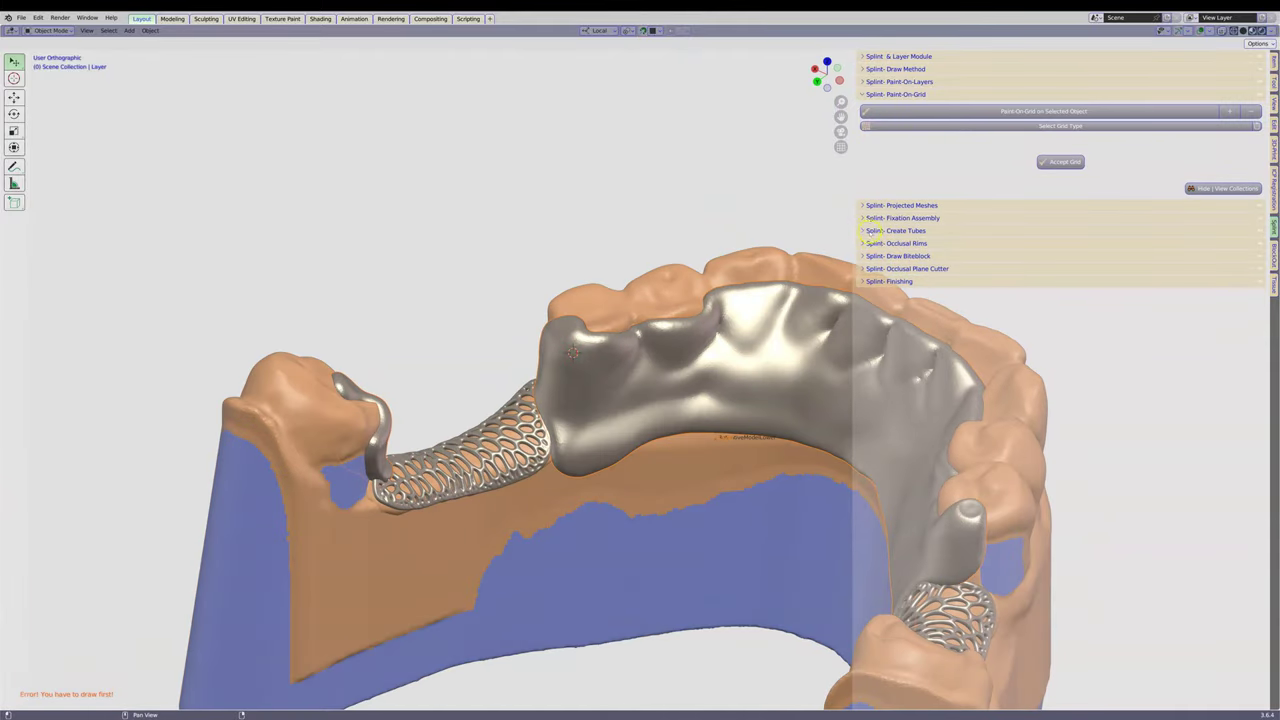
Place a tube on the plate edge and accept it
{"action": "left_click", "coordinate": [872, 231], "text": "ctrl"}
{"action": "scroll", "coordinate": [635, 372], "scroll_direction": "up", "scroll_amount": 2}
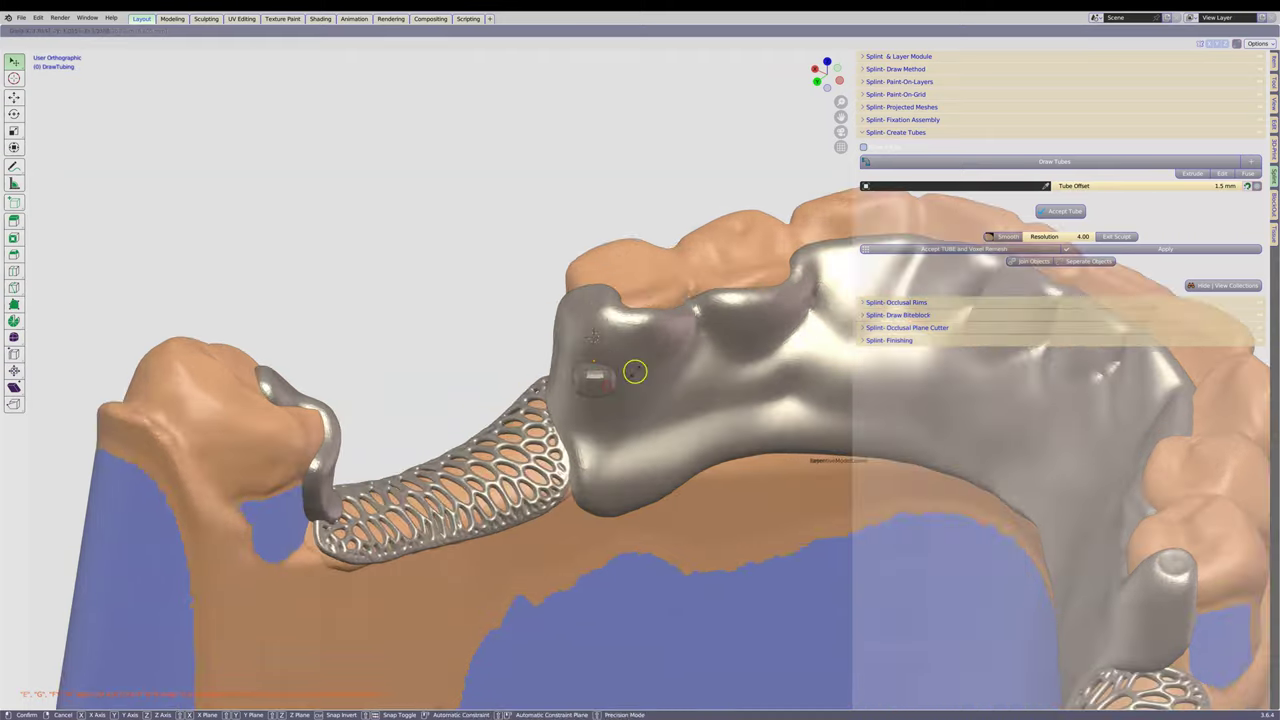
{"action": "mouse_move", "coordinate": [577, 515]}
{"action": "middle_mouse_down"}
{"action": "mouse_move", "coordinate": [563, 518]}
{"action": "mouse_move", "coordinate": [640, 380]}
{"action": "middle_mouse_up"}
{"action": "left_click", "coordinate": [1054, 161]}
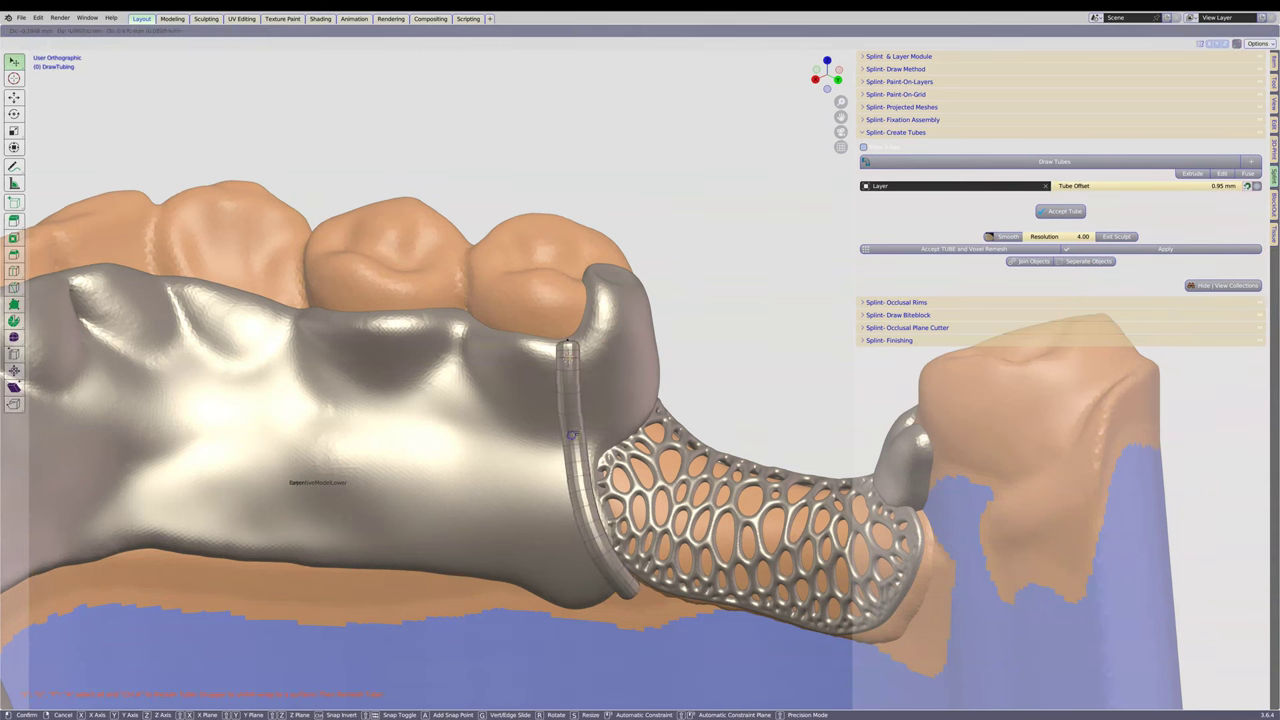
{"action": "key", "text": "Return"}
Draw a forked premolar clasp tube thickened to 0.41 mm and accept it
{"action": "scroll", "coordinate": [571, 435], "scroll_direction": "down", "scroll_amount": 5}
{"action": "middle_click_drag", "start_coordinate": [571, 435], "coordinate": [611, 553]}
{"action": "left_click", "coordinate": [1035, 161]}
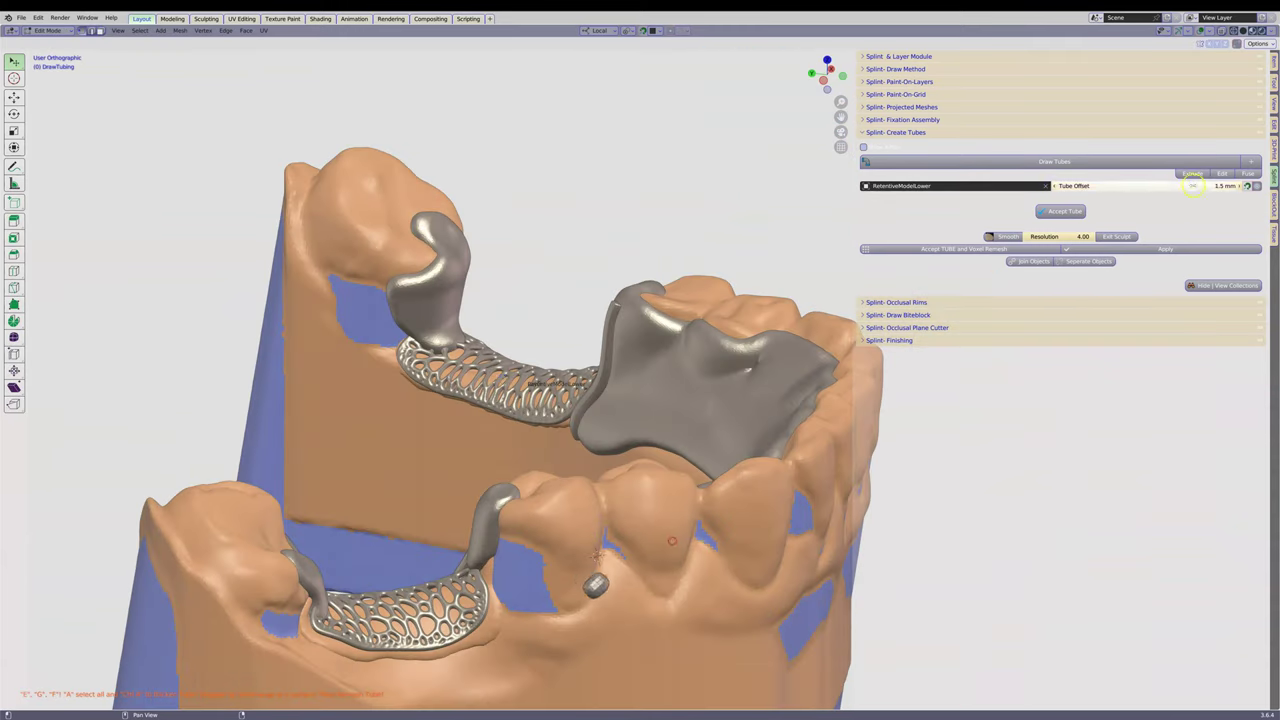
{"action": "left_click_drag", "start_coordinate": [1170, 180], "coordinate": [1180, 180]}
{"action": "mouse_move", "coordinate": [600, 560]}
{"action": "middle_mouse_down"}
{"action": "mouse_move", "coordinate": [565, 605]}
{"action": "mouse_move", "coordinate": [558, 459]}
{"action": "middle_mouse_up"}
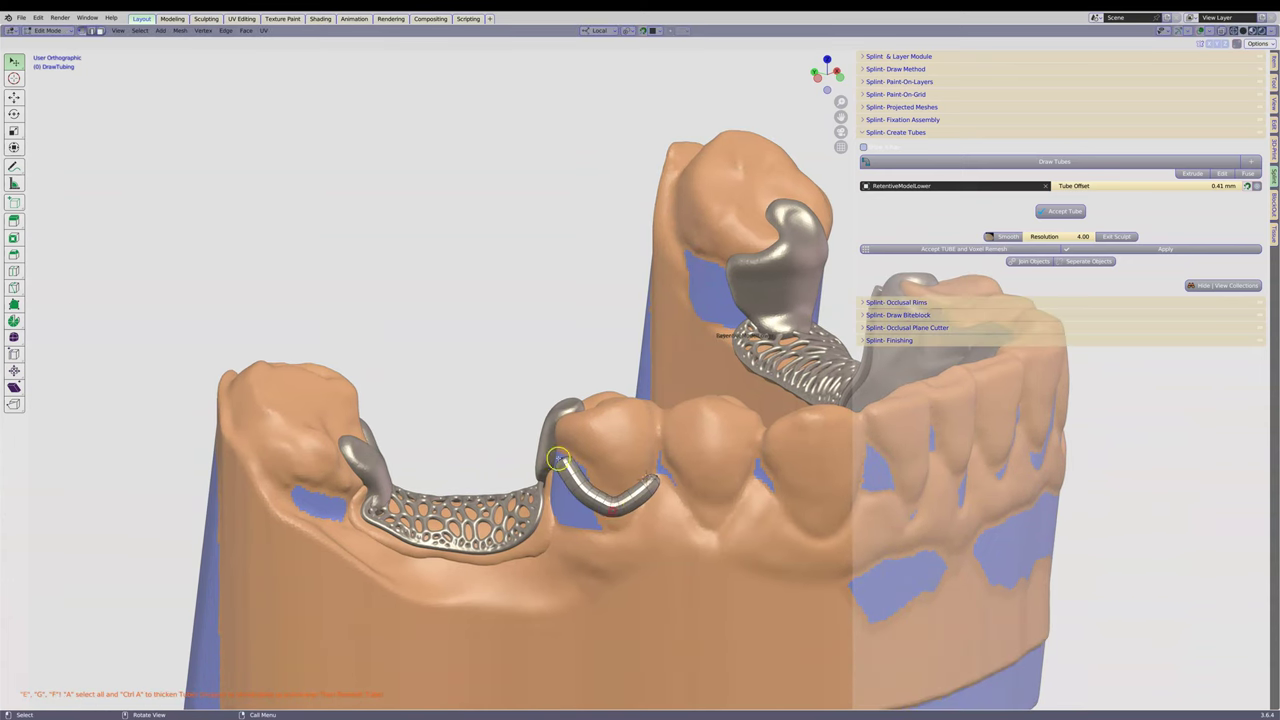
{"action": "key", "text": "Return"}
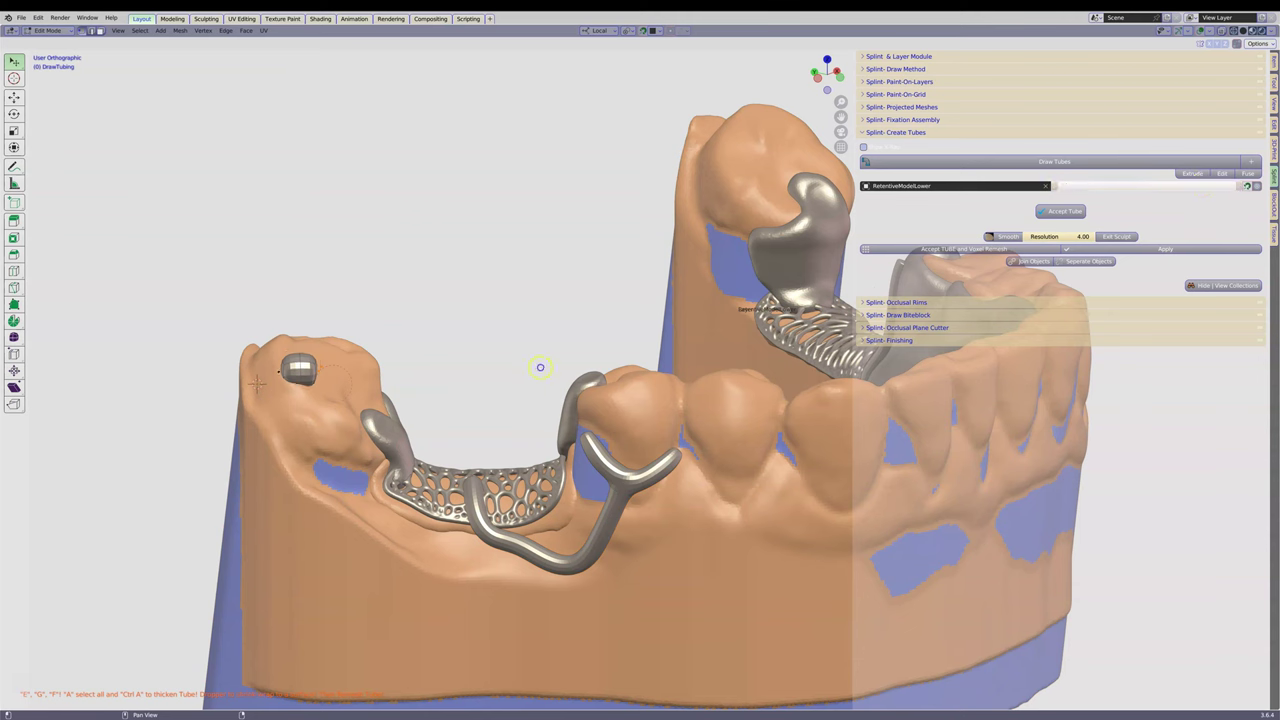
Draw a ring clasp around the rear molar and adjust its thickness with Skin Resize
{"action": "middle_click_drag", "start_coordinate": [292, 427], "coordinate": [369, 443], "text": "shift"}
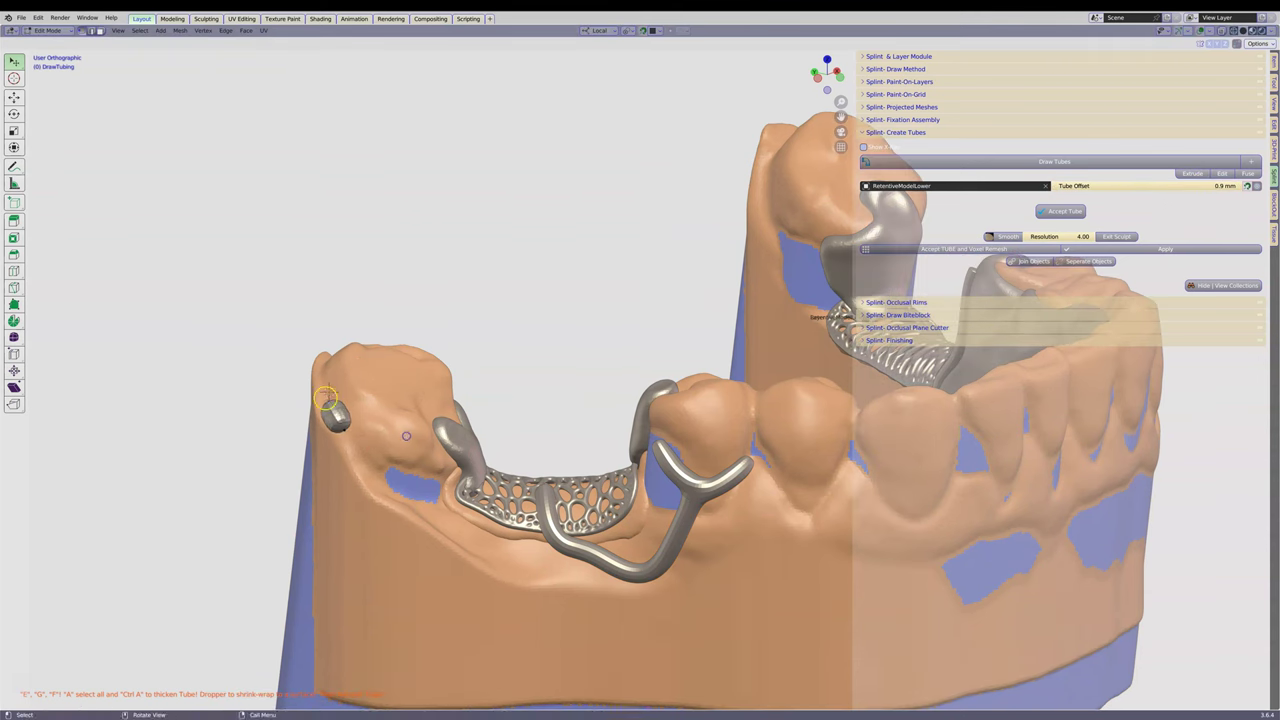
{"action": "mouse_move", "coordinate": [457, 477]}
{"action": "middle_mouse_down"}
{"action": "mouse_move", "coordinate": [498, 383]}
{"action": "mouse_move", "coordinate": [598, 397]}
{"action": "middle_mouse_up"}
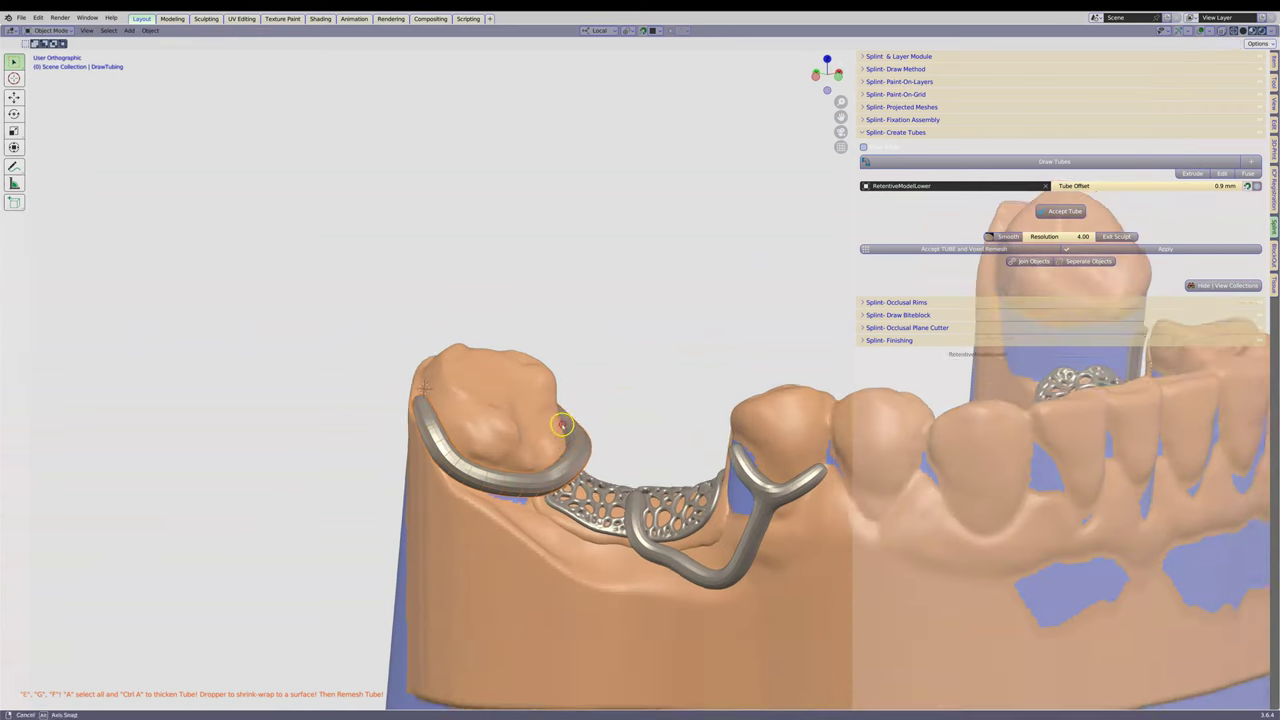
{"action": "key", "text": "ctrl+a"}
{"action": "middle_click_drag", "start_coordinate": [850, 350], "coordinate": [791, 409]}
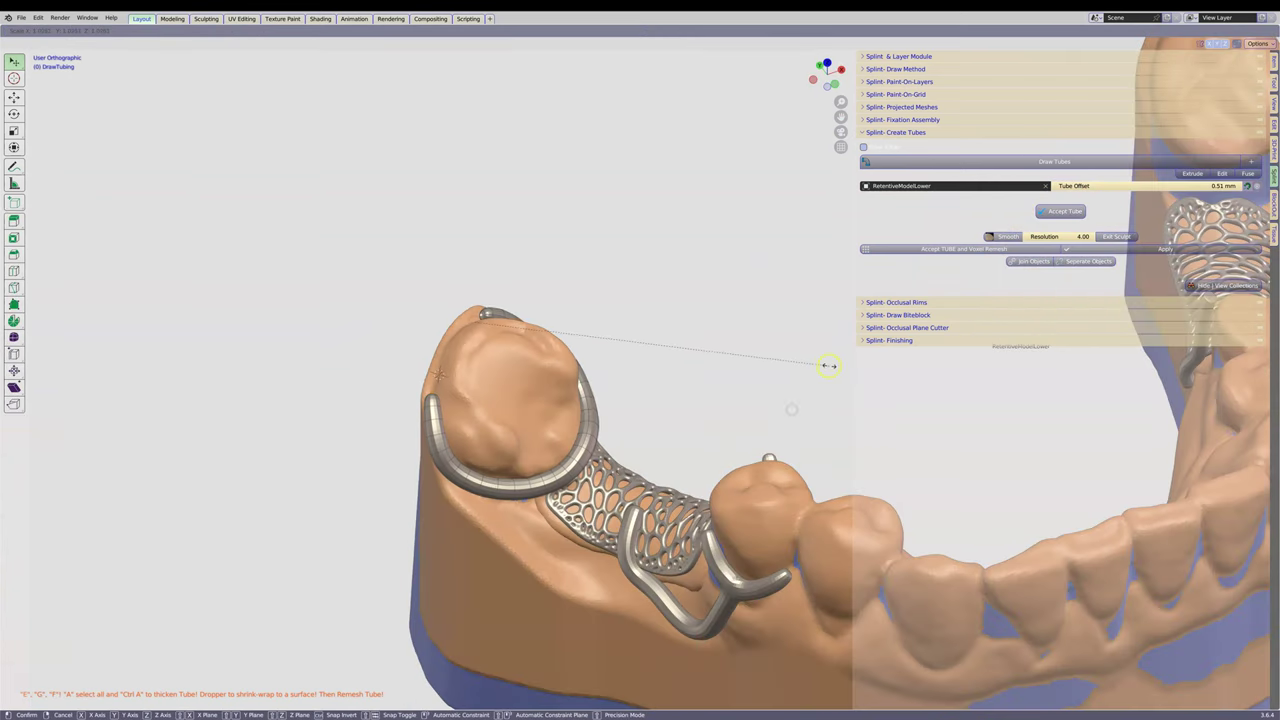
{"action": "left_click", "coordinate": [828, 365]}
{"action": "middle_click_drag", "start_coordinate": [828, 365], "coordinate": [706, 361]}
Extrude a ring clasp tube around the far-side rear molar and accept it
{"action": "middle_click_drag", "start_coordinate": [600, 366], "coordinate": [580, 380]}
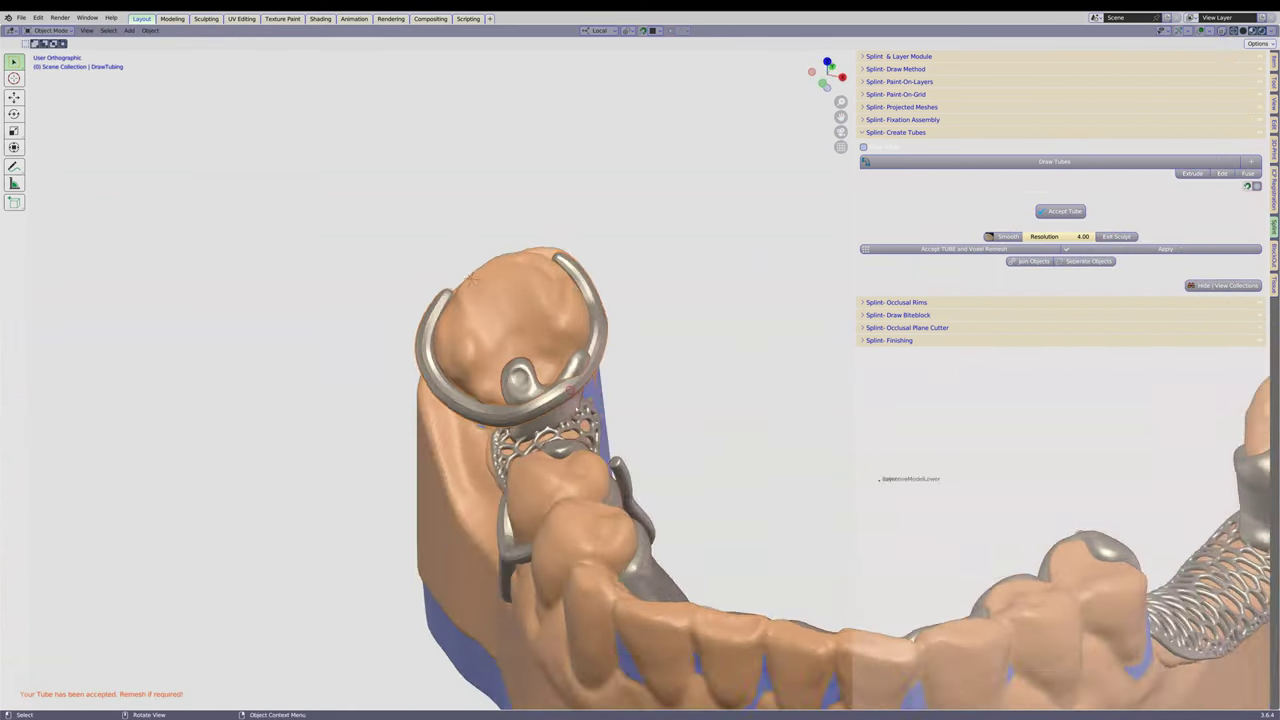
{"action": "left_click", "coordinate": [1086, 161]}
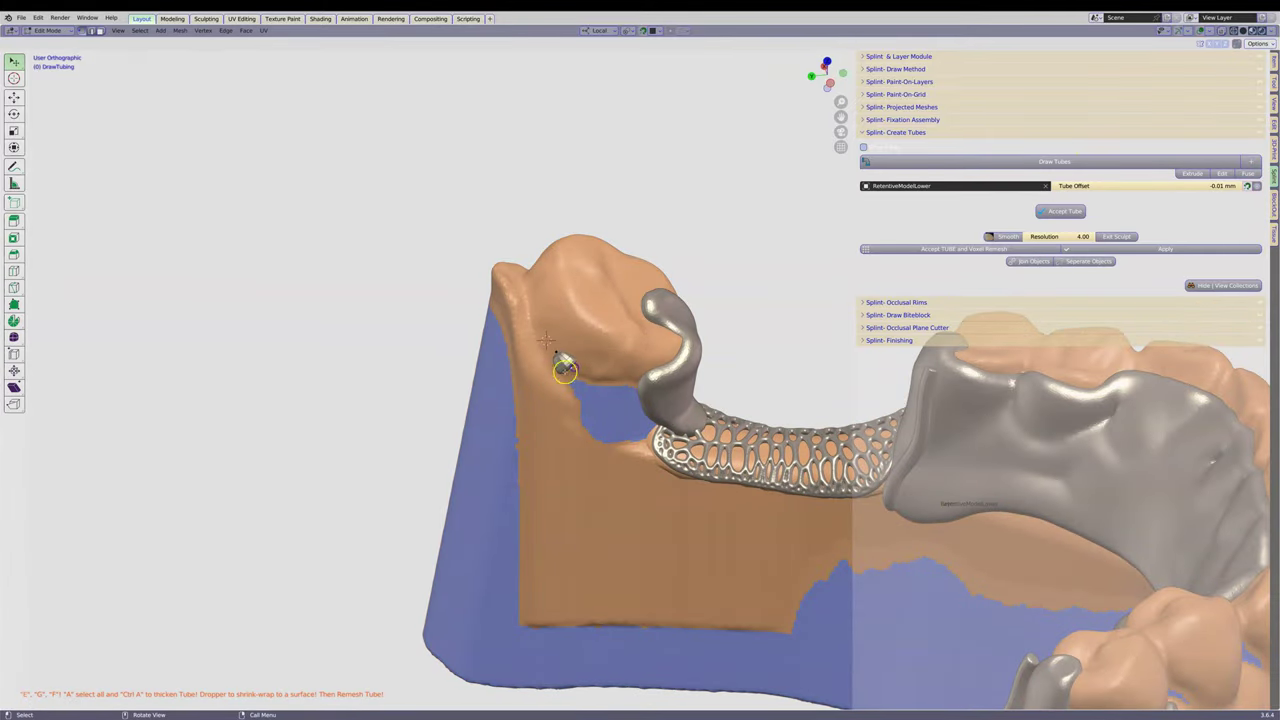
{"action": "key", "text": "e"}
{"action": "mouse_move", "coordinate": [565, 370]}
{"action": "middle_mouse_down"}
{"action": "mouse_move", "coordinate": [614, 371]}
{"action": "mouse_move", "coordinate": [720, 315]}
{"action": "mouse_move", "coordinate": [569, 392]}
{"action": "middle_mouse_up"}
{"action": "left_click", "coordinate": [720, 315]}
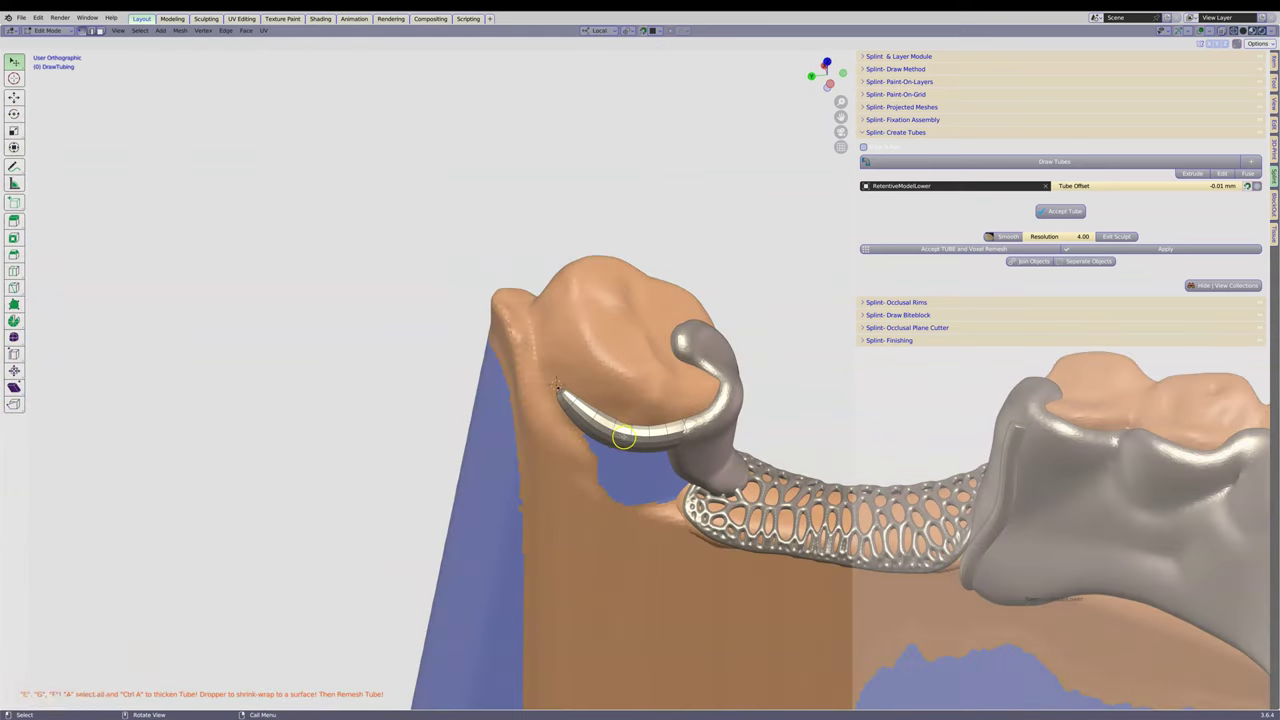
{"action": "middle_click_drag", "start_coordinate": [623, 437], "coordinate": [491, 528]}
{"action": "key", "text": "Tab"}
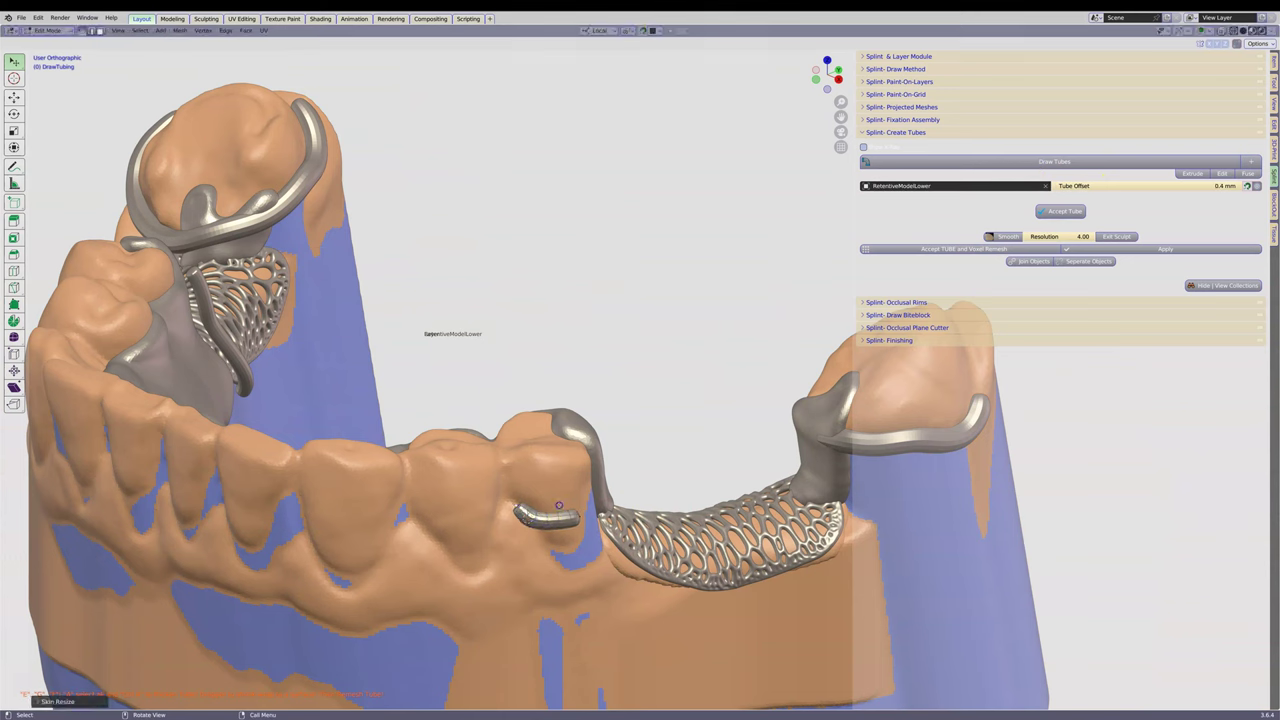
Extend a forked clasp segment along the far-side premolar and accept the tube
{"action": "key", "text": "e"}
{"action": "middle_click_drag", "start_coordinate": [559, 505], "coordinate": [573, 536]}
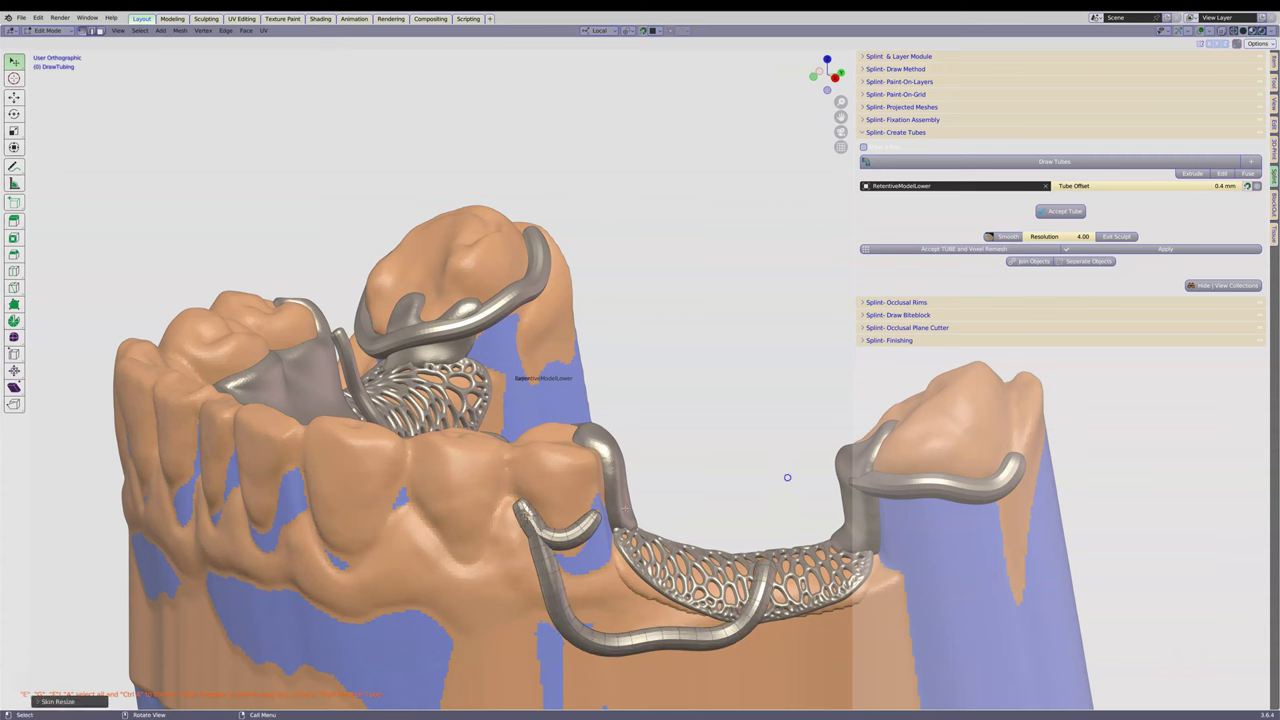
{"action": "left_click", "coordinate": [567, 534]}
{"action": "middle_click_drag", "start_coordinate": [567, 534], "coordinate": [645, 475]}
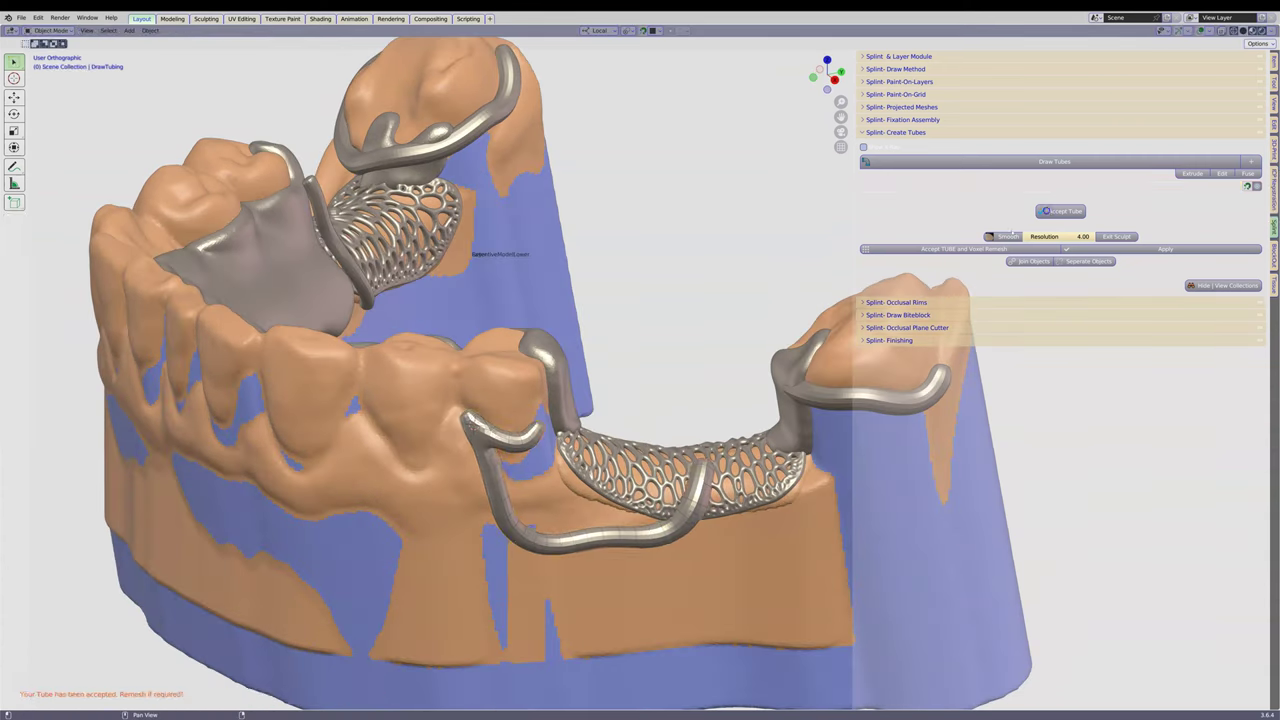
{"action": "key", "text": "Tab"}
{"action": "middle_click_drag", "start_coordinate": [680, 514], "coordinate": [853, 490]}
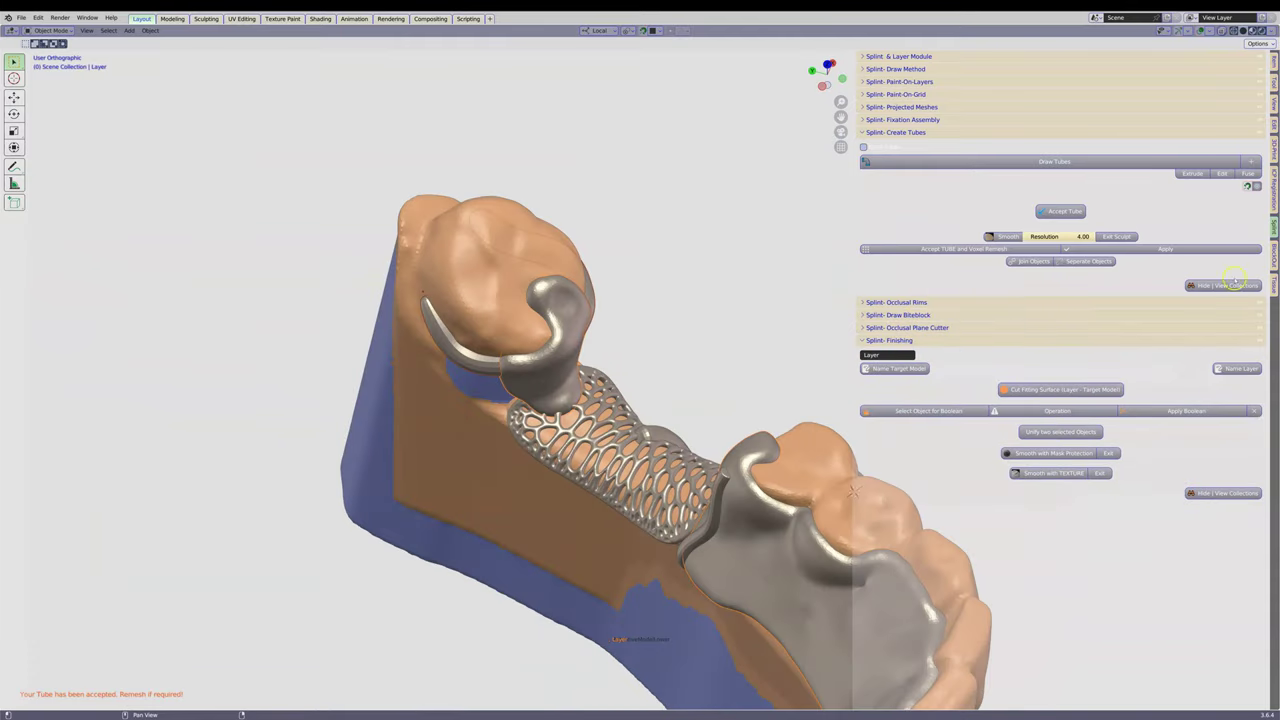
Switch collection visibility to show the framework on the ivory lower scan
{"action": "left_click", "coordinate": [1236, 284]}
{"action": "left_click", "coordinate": [1171, 391]}
{"action": "left_click", "coordinate": [661, 447]}
{"action": "mouse_move", "coordinate": [661, 447]}
{"action": "middle_mouse_down"}
{"action": "mouse_move", "coordinate": [657, 551]}
{"action": "mouse_move", "coordinate": [603, 531]}
{"action": "mouse_move", "coordinate": [636, 401]}
{"action": "middle_mouse_up"}
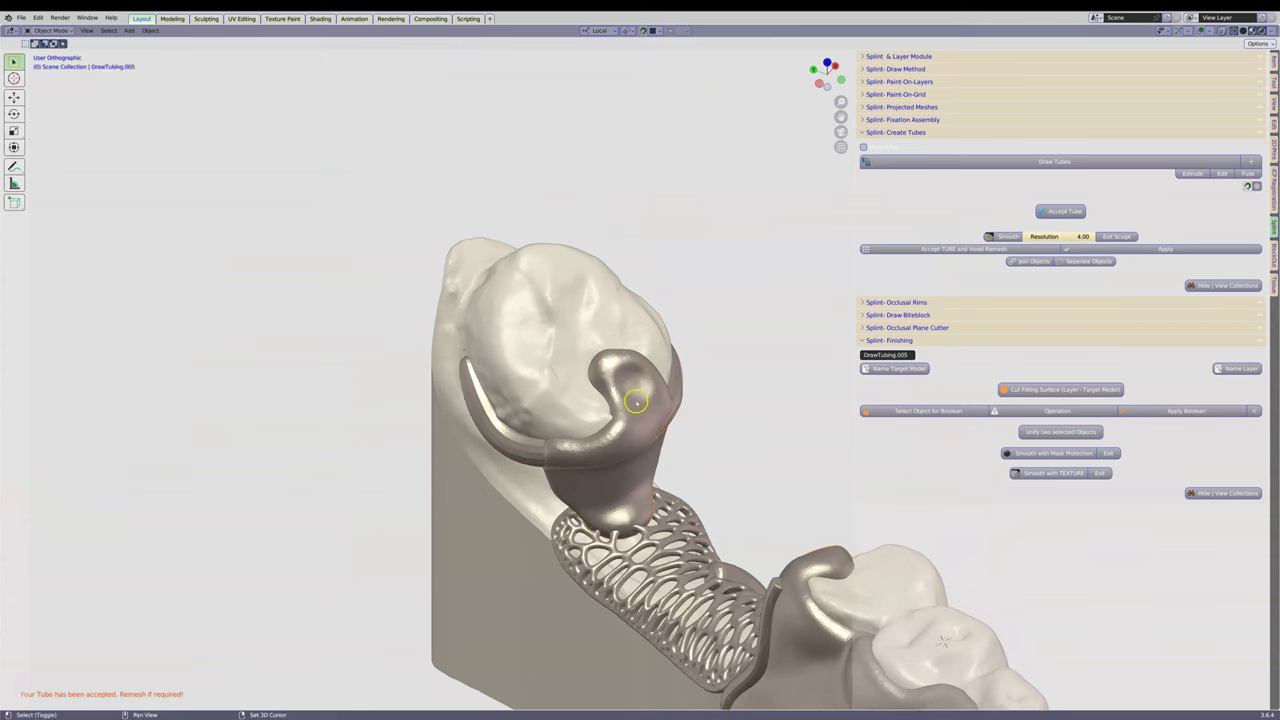
{"action": "middle_click_drag", "start_coordinate": [400, 468], "coordinate": [411, 475]}
{"action": "mouse_move", "coordinate": [806, 496]}
{"action": "middle_mouse_down"}
{"action": "mouse_move", "coordinate": [691, 597]}
{"action": "mouse_move", "coordinate": [480, 468]}
{"action": "middle_mouse_up"}
Select the DrawTubing.002 and DrawTubing.001 framework pieces to inspect them
{"action": "left_click", "coordinate": [613, 475]}
{"action": "mouse_move", "coordinate": [613, 475]}
{"action": "middle_mouse_down"}
{"action": "mouse_move", "coordinate": [622, 451]}
{"action": "mouse_move", "coordinate": [477, 479]}
{"action": "mouse_move", "coordinate": [491, 509]}
{"action": "mouse_move", "coordinate": [753, 438]}
{"action": "mouse_move", "coordinate": [663, 486]}
{"action": "mouse_move", "coordinate": [852, 411]}
{"action": "middle_mouse_up"}
{"action": "left_click", "coordinate": [596, 475]}
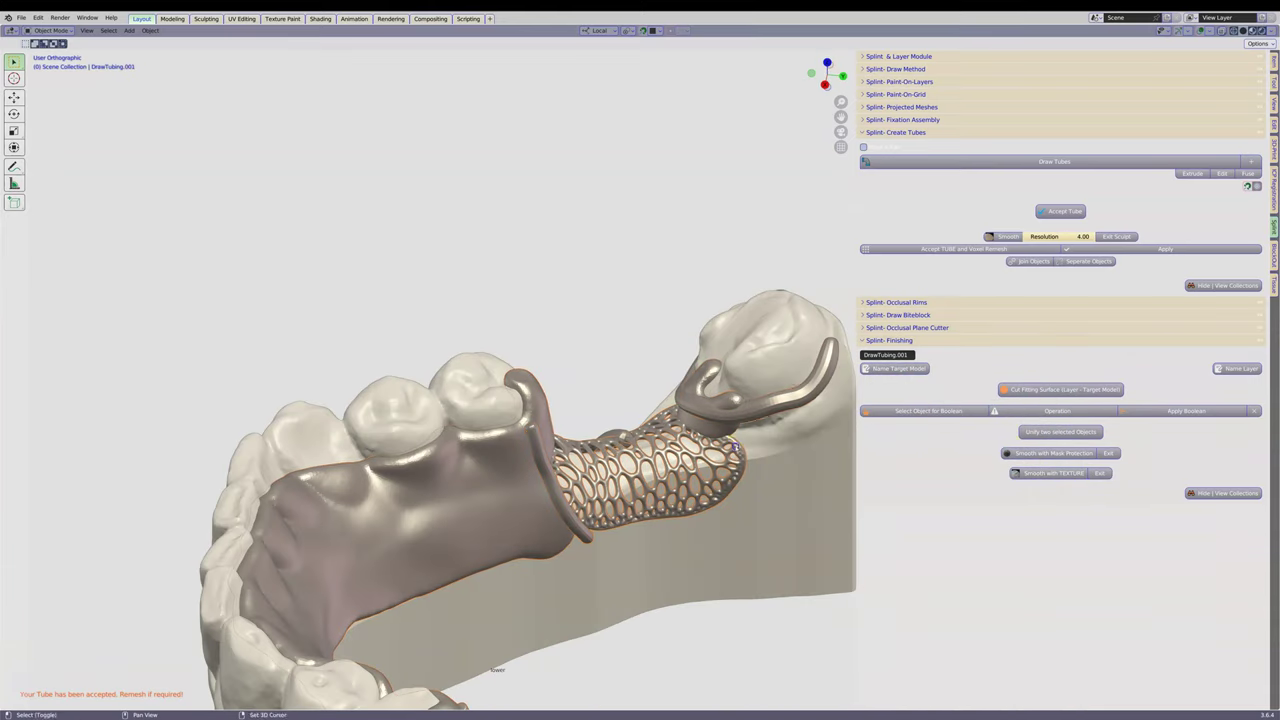
{"action": "middle_click_drag", "start_coordinate": [509, 469], "coordinate": [523, 467]}
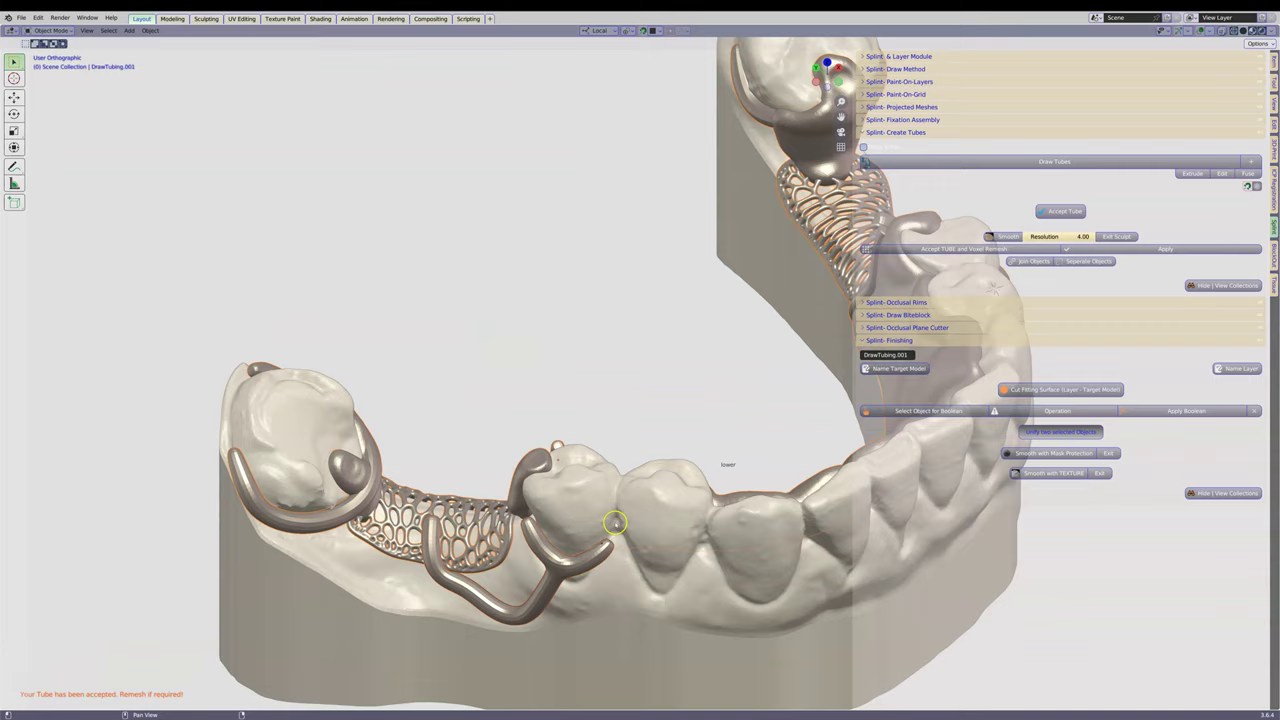
Inspect the DrawTubing.001 mesh vertices in Edit Mode from an occlusal view, then leave Edit Mode
{"action": "key", "text": "Tab"}
{"action": "scroll", "coordinate": [508, 457], "scroll_direction": "up", "scroll_amount": 2}
{"action": "scroll", "coordinate": [492, 369], "scroll_direction": "up", "scroll_amount": 3}
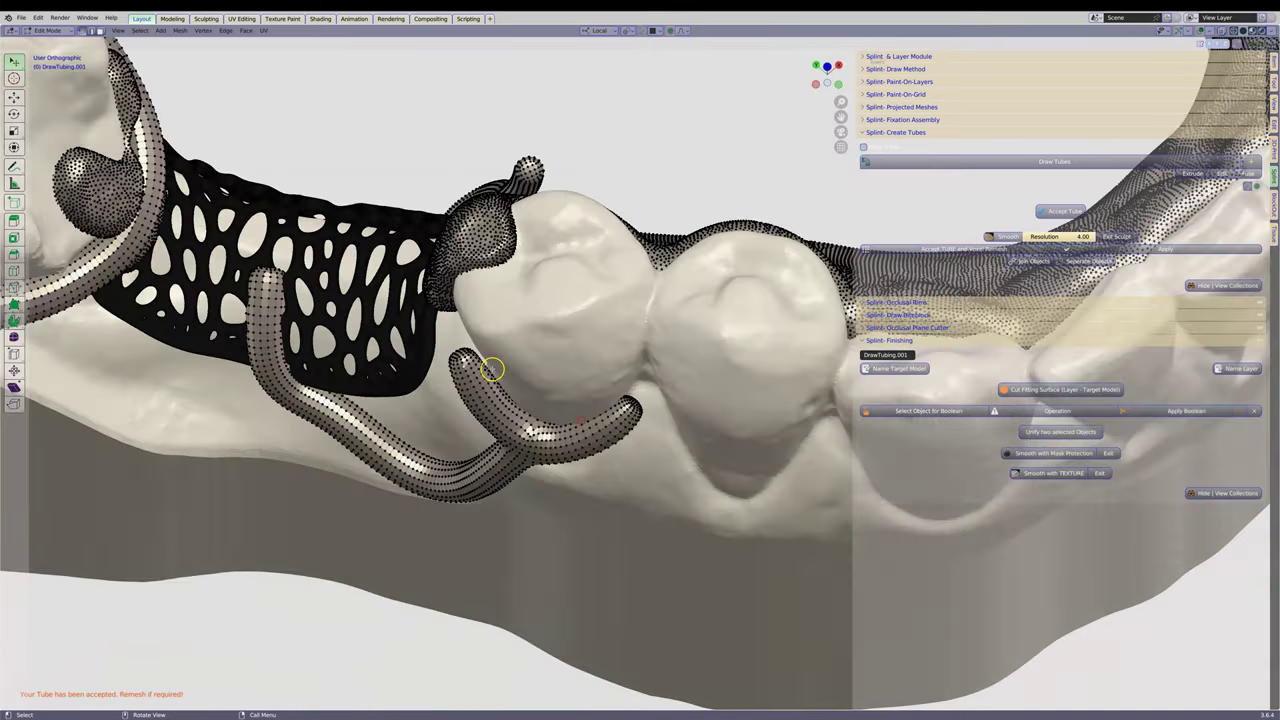
{"action": "scroll", "coordinate": [596, 423], "scroll_direction": "down", "scroll_amount": 5}
{"action": "mouse_move", "coordinate": [596, 423]}
{"action": "middle_mouse_down"}
{"action": "mouse_move", "coordinate": [368, 190]}
{"action": "mouse_move", "coordinate": [368, 168]}
{"action": "mouse_move", "coordinate": [426, 157]}
{"action": "mouse_move", "coordinate": [528, 297]}
{"action": "middle_mouse_up"}
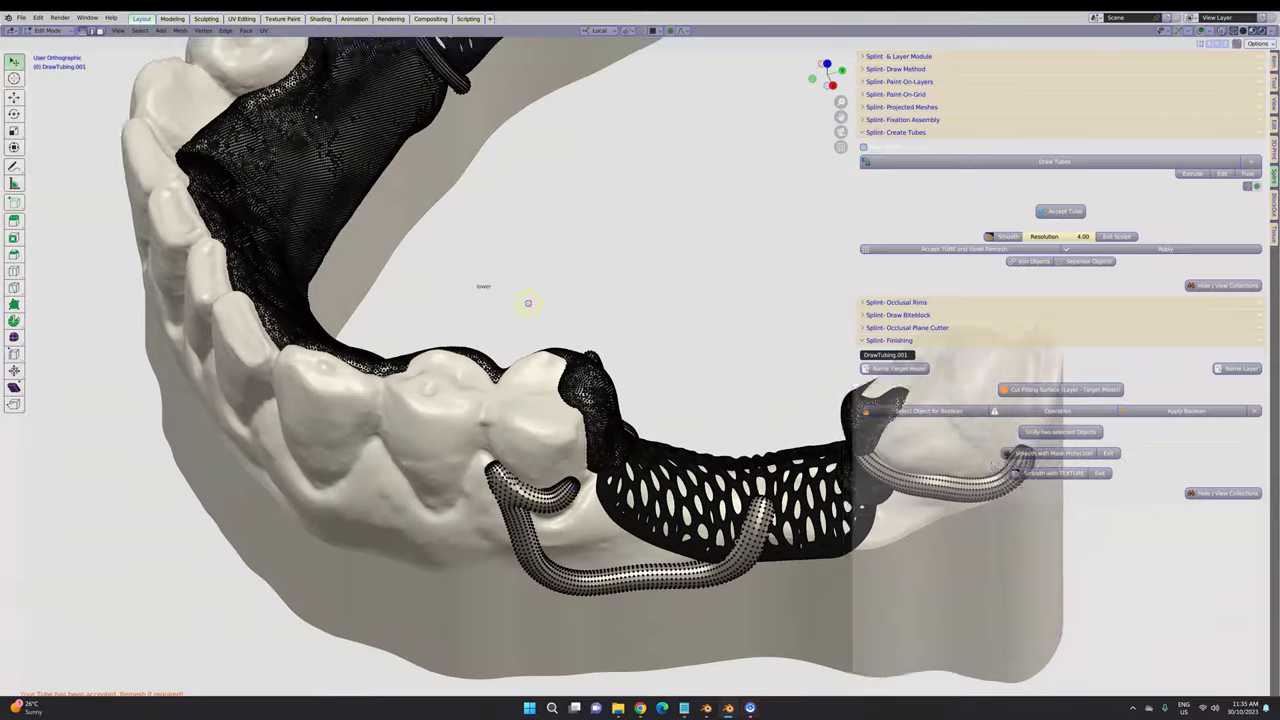
{"action": "scroll", "coordinate": [553, 516], "scroll_direction": "up", "scroll_amount": 3}
{"action": "scroll", "coordinate": [543, 508], "scroll_direction": "down", "scroll_amount": 4}
{"action": "key", "text": "Tab"}
{"action": "middle_click_drag", "start_coordinate": [580, 443], "coordinate": [419, 432]}
Smooth the plate and clasp borders with Mask Protection using a 78 px, 0.129-strength brush
{"action": "left_click", "coordinate": [1032, 455]}
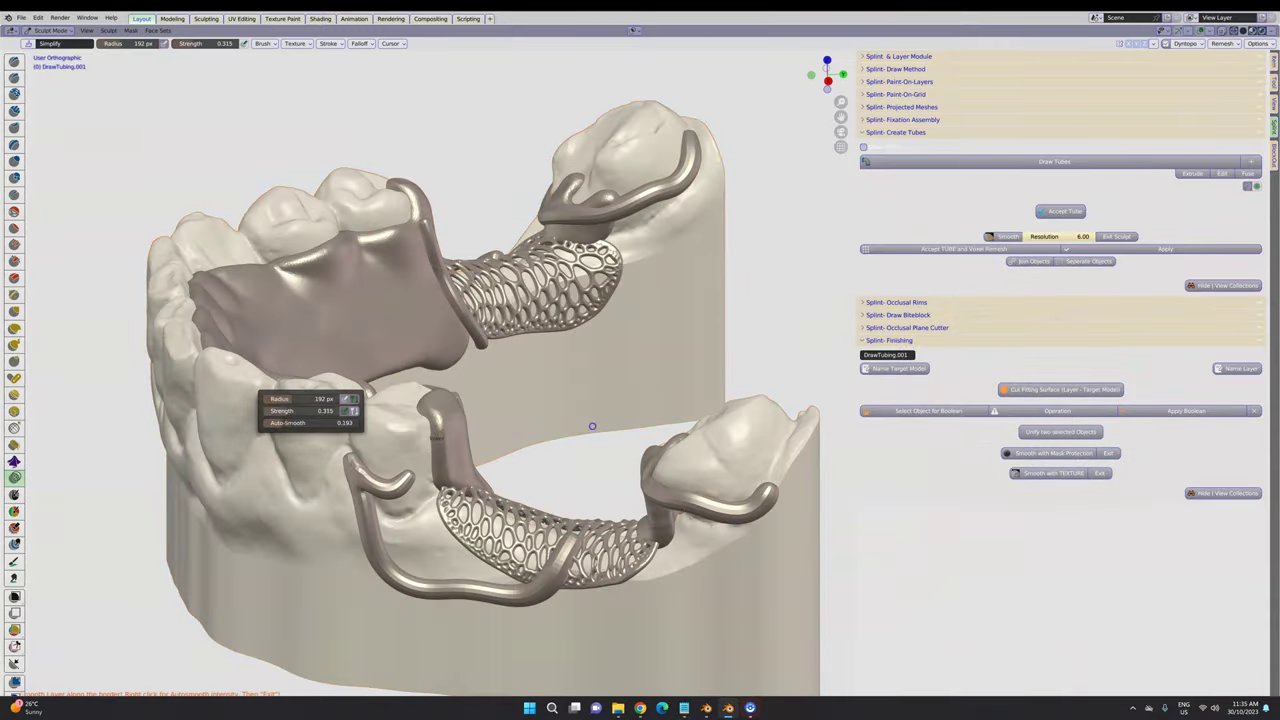
{"action": "scroll", "coordinate": [592, 426], "scroll_direction": "up", "scroll_amount": 3}
{"action": "mouse_move", "coordinate": [592, 426]}
{"action": "middle_mouse_down"}
{"action": "mouse_move", "coordinate": [489, 508]}
{"action": "mouse_move", "coordinate": [592, 511]}
{"action": "mouse_move", "coordinate": [686, 429]}
{"action": "mouse_move", "coordinate": [480, 363]}
{"action": "mouse_move", "coordinate": [491, 278]}
{"action": "mouse_move", "coordinate": [823, 400]}
{"action": "mouse_move", "coordinate": [486, 229]}
{"action": "mouse_move", "coordinate": [271, 320]}
{"action": "mouse_move", "coordinate": [358, 258]}
{"action": "mouse_move", "coordinate": [394, 497]}
{"action": "mouse_move", "coordinate": [389, 314]}
{"action": "mouse_move", "coordinate": [469, 280]}
{"action": "mouse_move", "coordinate": [97, 97]}
{"action": "middle_mouse_up"}
{"action": "scroll", "coordinate": [480, 363], "scroll_direction": "up", "scroll_amount": 3}
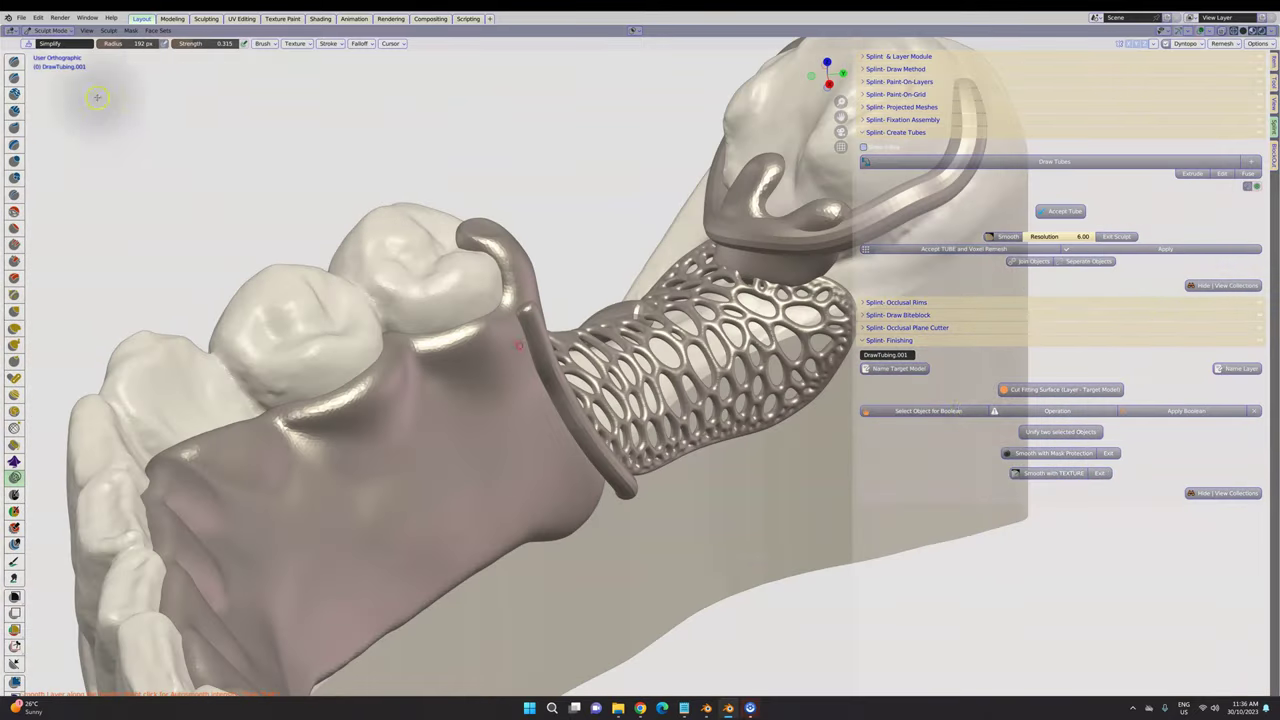
{"action": "mouse_move", "coordinate": [557, 371]}
{"action": "middle_mouse_down"}
{"action": "mouse_move", "coordinate": [514, 371]}
{"action": "mouse_move", "coordinate": [420, 250]}
{"action": "mouse_move", "coordinate": [423, 352]}
{"action": "middle_mouse_up"}
{"action": "right_click", "coordinate": [420, 250]}
{"action": "mouse_move", "coordinate": [521, 488]}
{"action": "middle_mouse_down"}
{"action": "mouse_move", "coordinate": [569, 534]}
{"action": "mouse_move", "coordinate": [383, 480]}
{"action": "mouse_move", "coordinate": [671, 380]}
{"action": "mouse_move", "coordinate": [642, 516]}
{"action": "mouse_move", "coordinate": [395, 501]}
{"action": "mouse_move", "coordinate": [569, 503]}
{"action": "mouse_move", "coordinate": [466, 523]}
{"action": "mouse_move", "coordinate": [566, 423]}
{"action": "mouse_move", "coordinate": [521, 344]}
{"action": "mouse_move", "coordinate": [560, 394]}
{"action": "mouse_move", "coordinate": [689, 491]}
{"action": "mouse_move", "coordinate": [828, 413]}
{"action": "mouse_move", "coordinate": [800, 420]}
{"action": "mouse_move", "coordinate": [723, 394]}
{"action": "mouse_move", "coordinate": [735, 385]}
{"action": "mouse_move", "coordinate": [722, 437]}
{"action": "mouse_move", "coordinate": [771, 486]}
{"action": "mouse_move", "coordinate": [686, 506]}
{"action": "mouse_move", "coordinate": [683, 475]}
{"action": "mouse_move", "coordinate": [618, 451]}
{"action": "middle_mouse_up"}
Paint a rough stippled texture onto the lingual plate with the texture smoothing brush
{"action": "left_click", "coordinate": [1043, 476]}
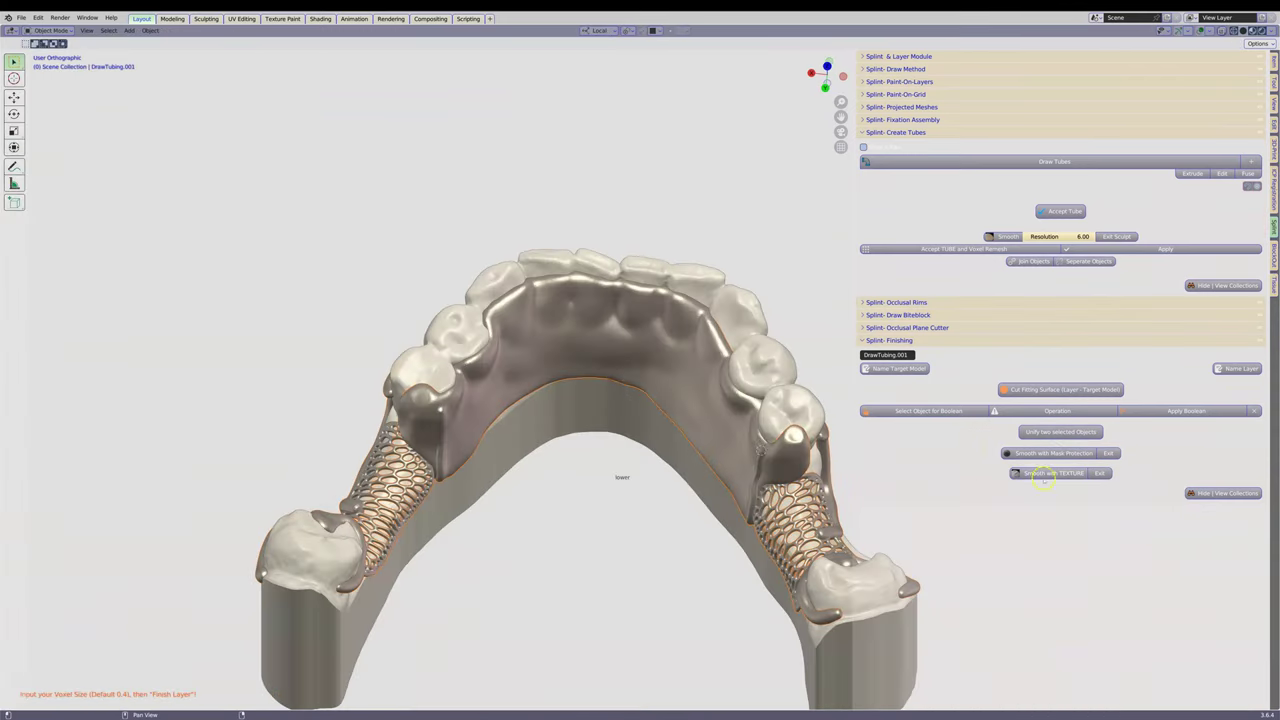
{"action": "left_click", "coordinate": [616, 369]}
{"action": "left_click", "coordinate": [316, 43]}
{"action": "left_click", "coordinate": [328, 62]}
{"action": "mouse_move", "coordinate": [420, 230]}
{"action": "middle_mouse_down"}
{"action": "mouse_move", "coordinate": [516, 398]}
{"action": "mouse_move", "coordinate": [487, 355]}
{"action": "middle_mouse_up"}
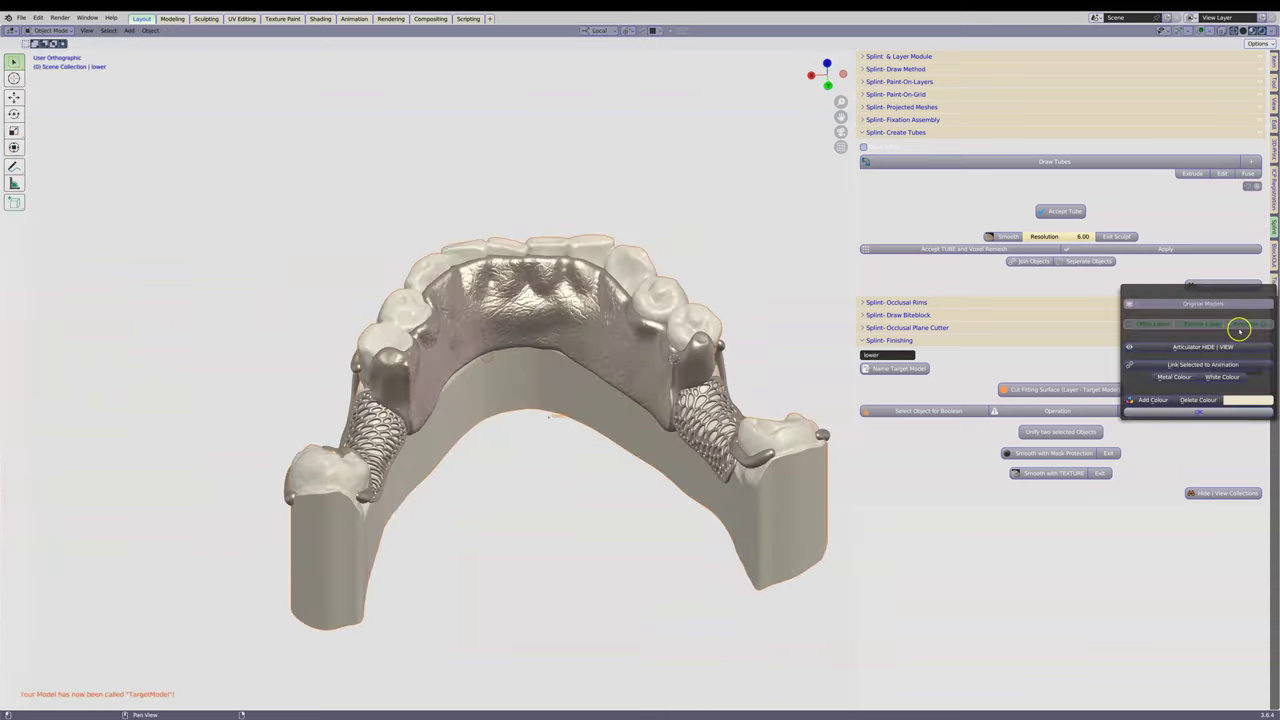
Rename the lower dental model to TargetModel and hide it in the collections list
{"action": "left_click", "coordinate": [1234, 328]}
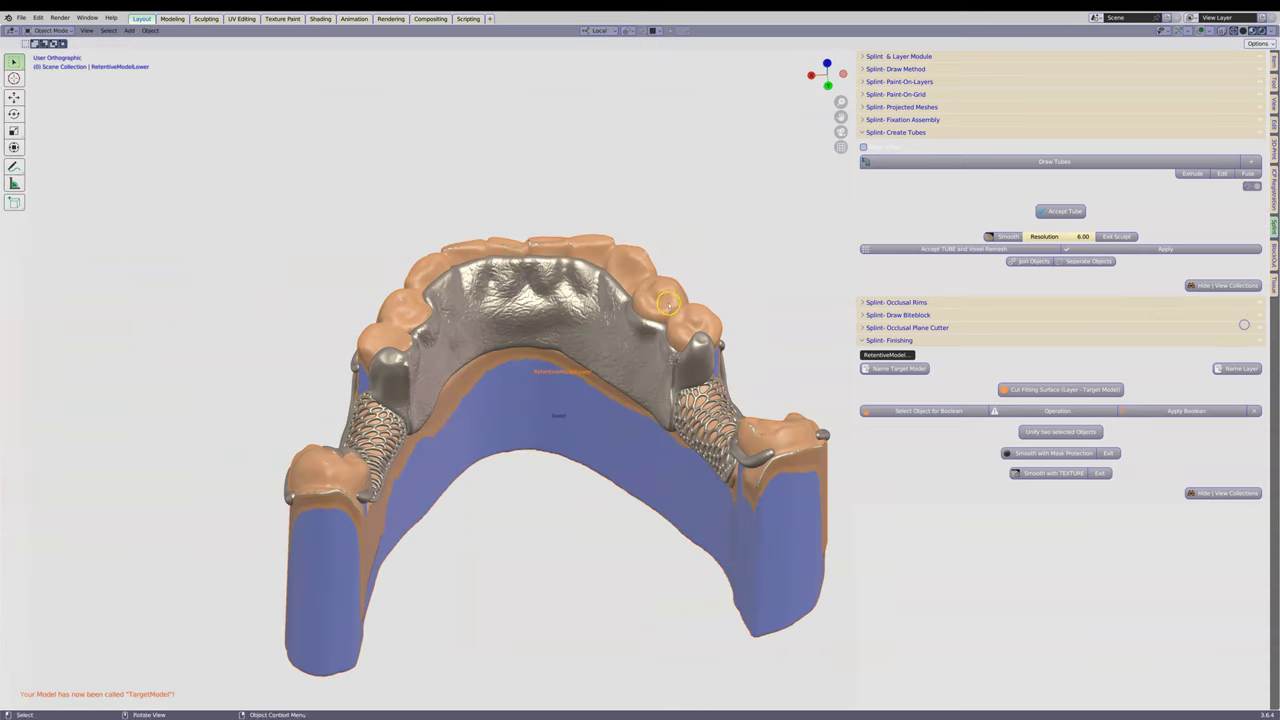
{"action": "left_click", "coordinate": [873, 386]}
{"action": "left_click", "coordinate": [1225, 285]}
{"action": "left_click", "coordinate": [1225, 365]}
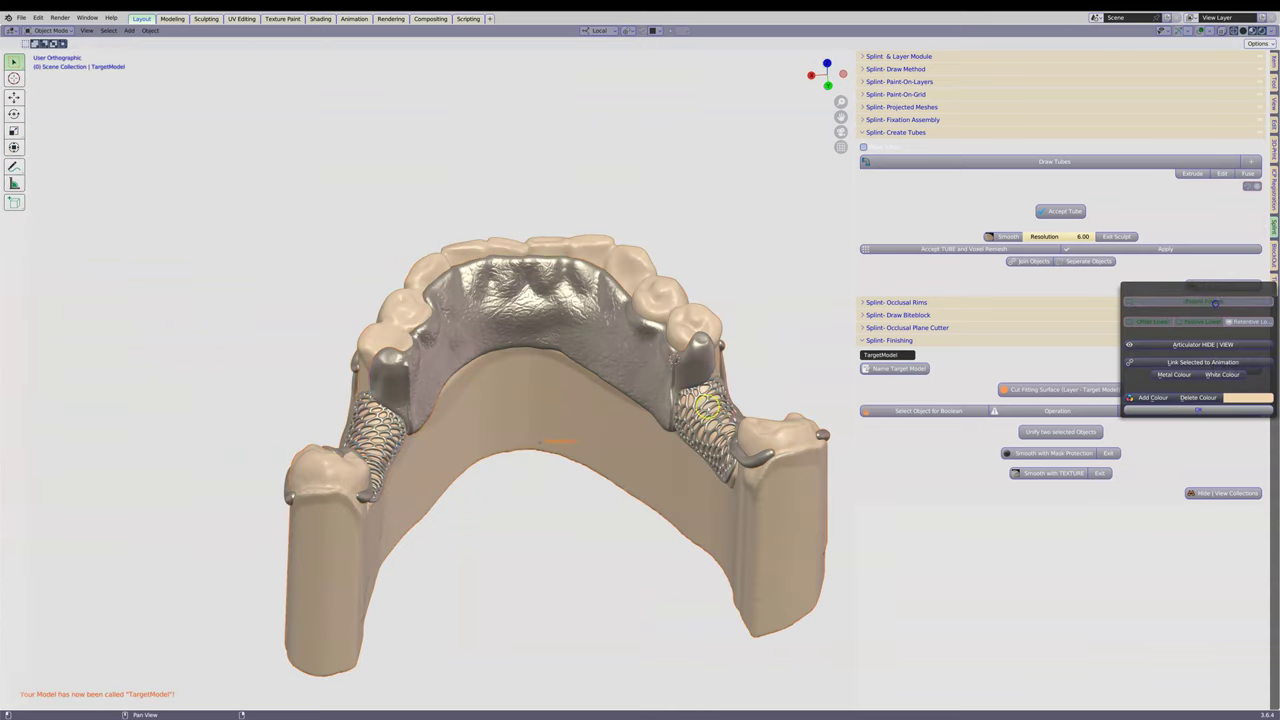